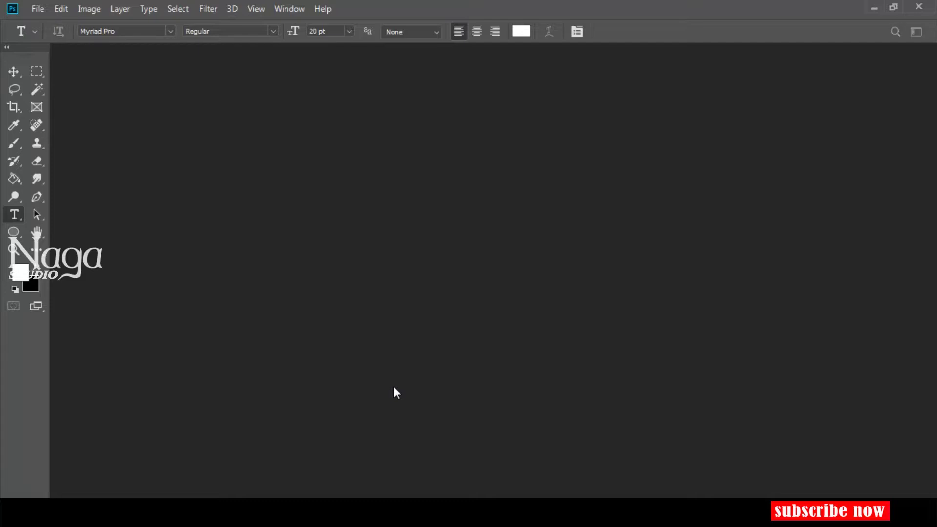
# Create a new document named lg047, 10 inches wide and 10 inches high, with a transparent background.
pyautogui.hotkey('ctrl', 'n')
pyautogui.write('l')
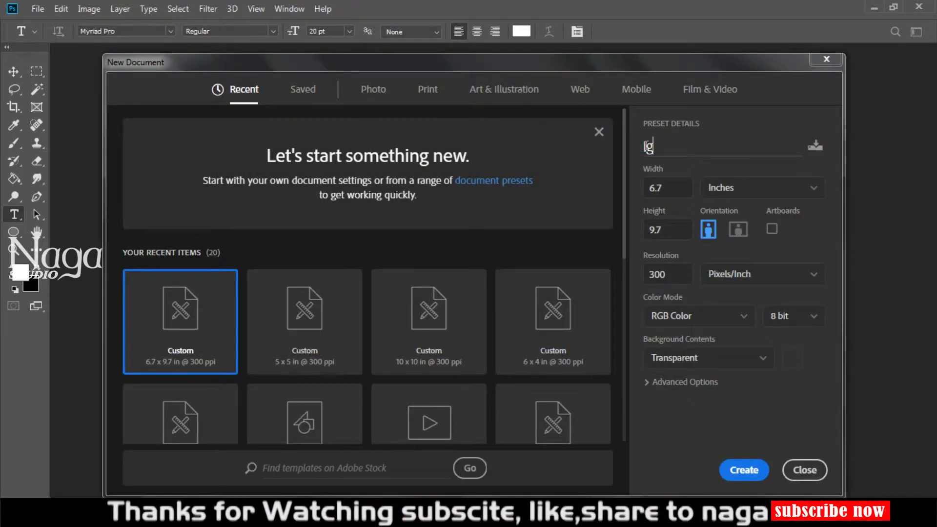
pyautogui.write('go47')
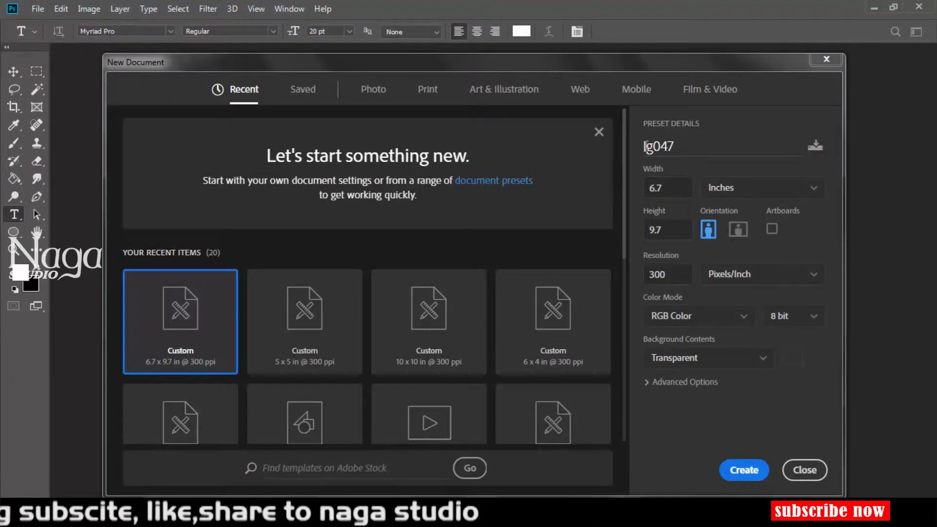
pyautogui.doubleClick(670, 189)
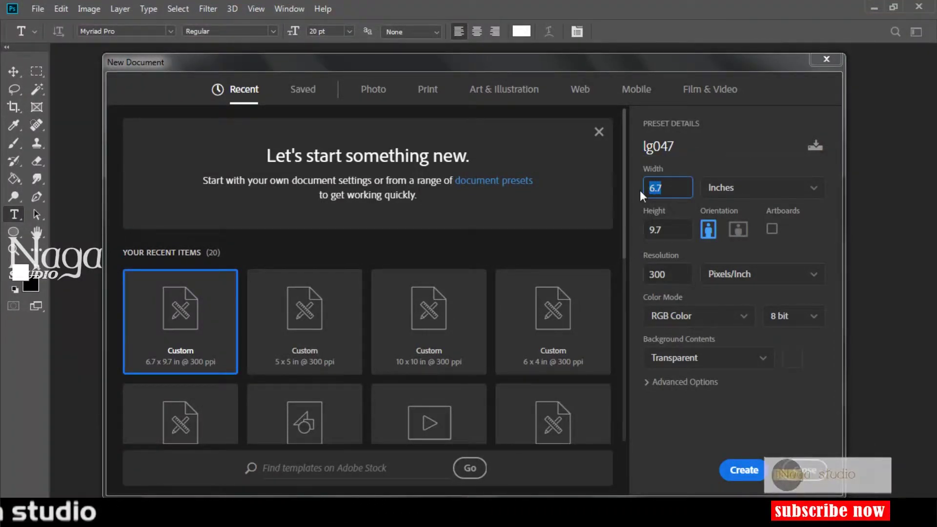
pyautogui.write('10')
pyautogui.click(663, 229)
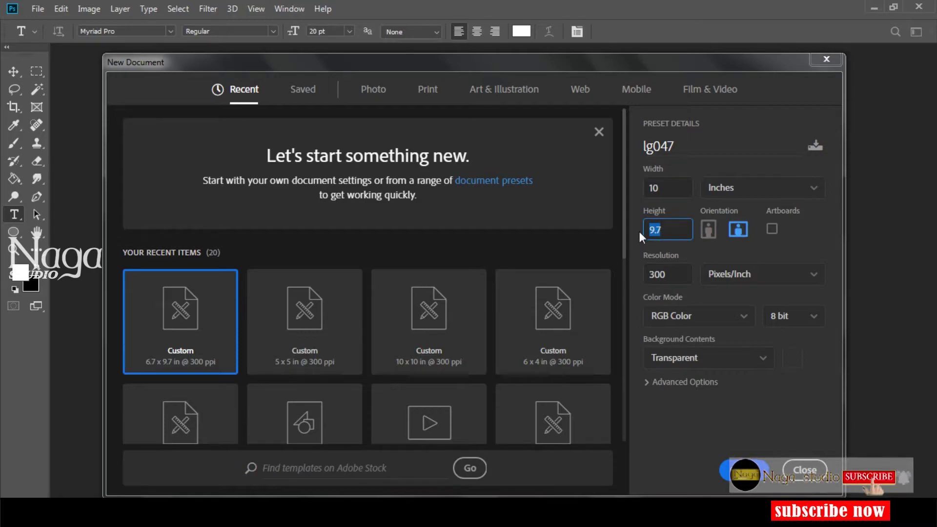
pyautogui.write('10')
pyautogui.press('Return')
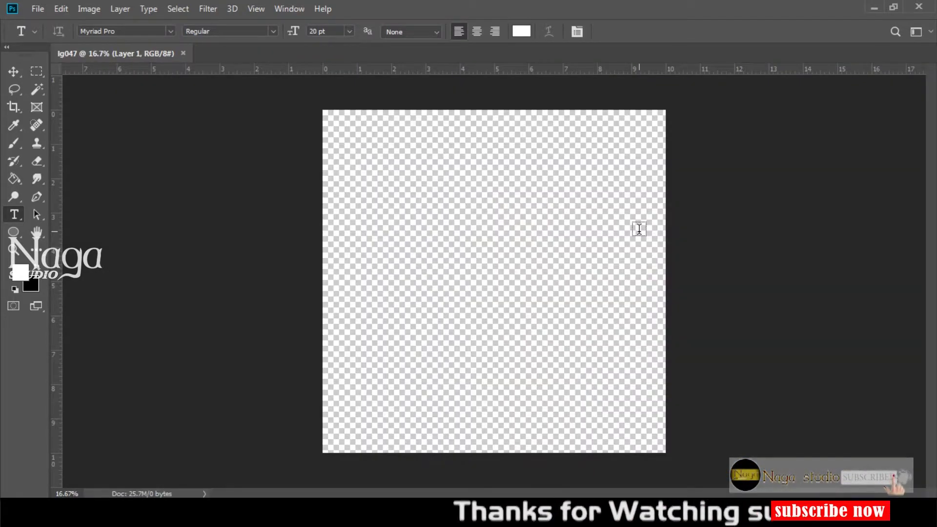
# Add an empty Layer 2, then drag vertical and horizontal guides to the canvas centre at 5 inches.
pyautogui.press('v')
pyautogui.press('F7')
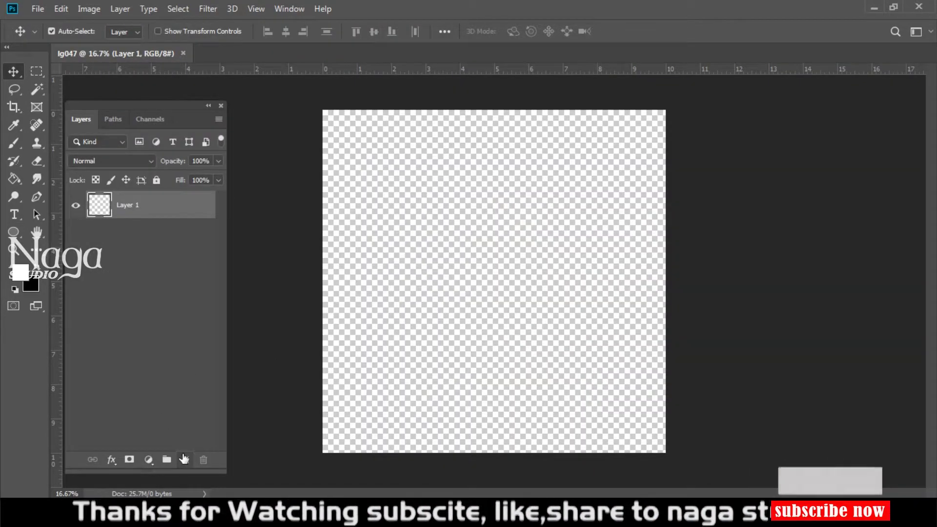
pyautogui.click(184, 459)
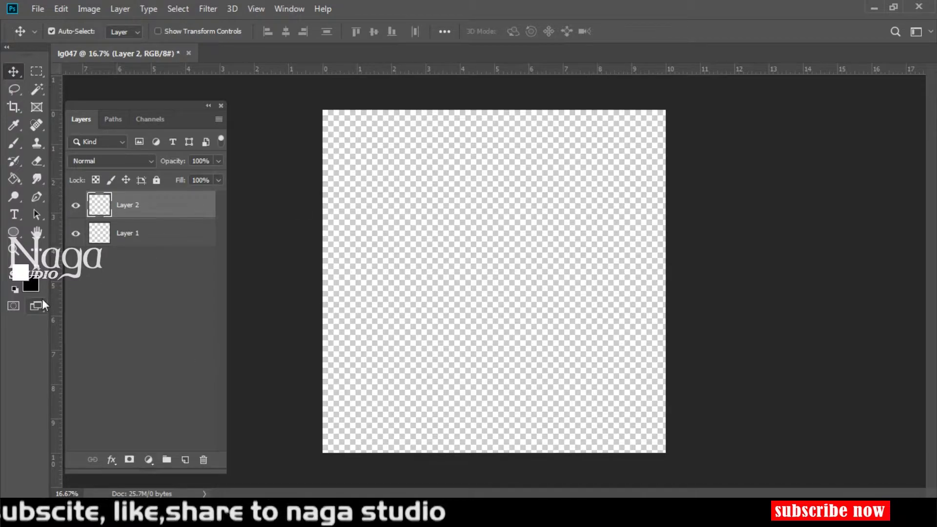
pyautogui.moveTo(58, 294); pyautogui.dragTo(493, 263)
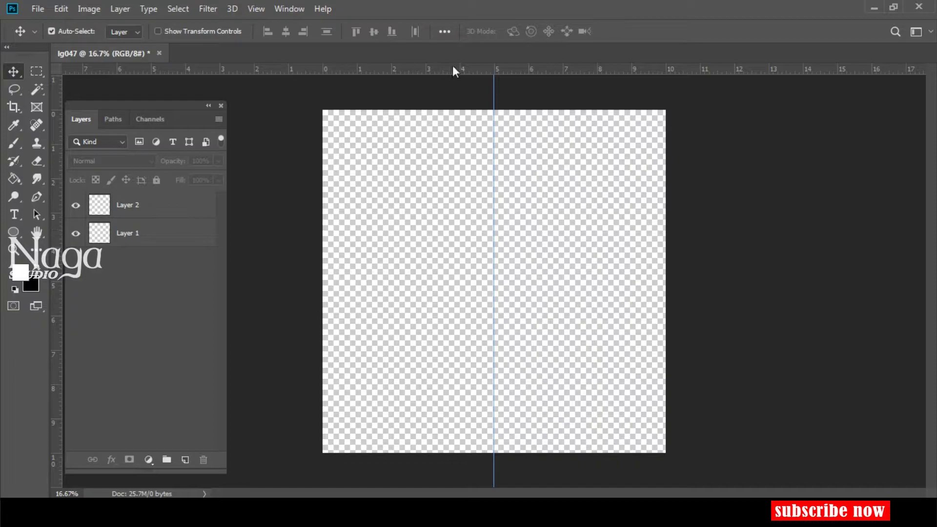
pyautogui.moveTo(473, 278); pyautogui.dragTo(472, 280)
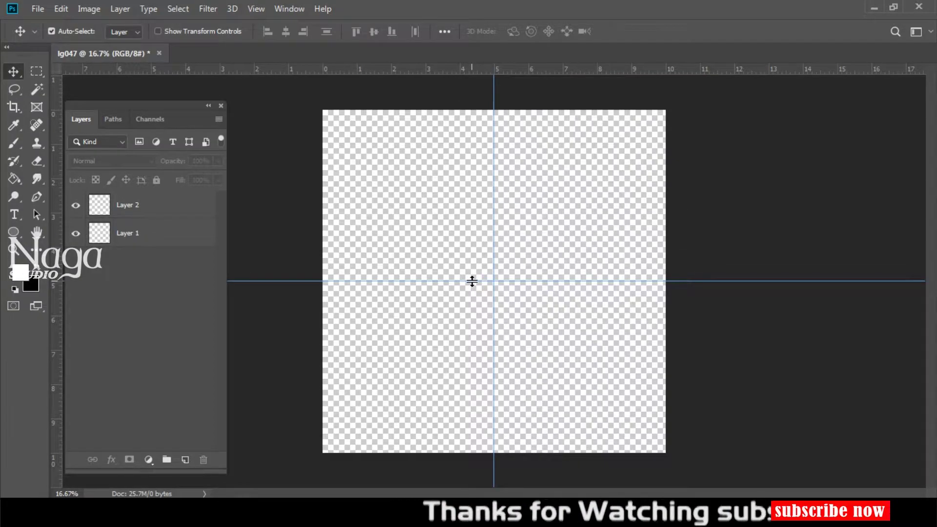
# Place a gold ring at the guide's left end and copy it into a row of three.
pyautogui.press('u')
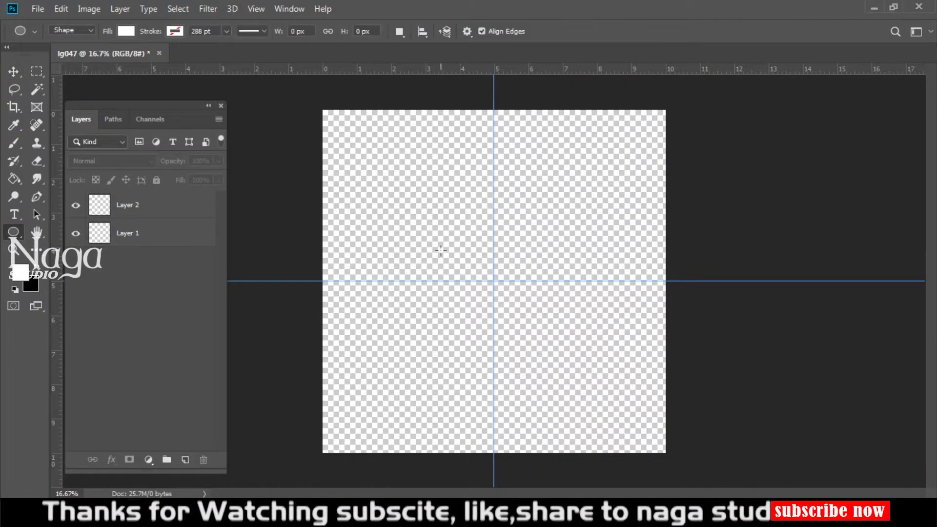
pyautogui.hotkey('ctrl', '+')
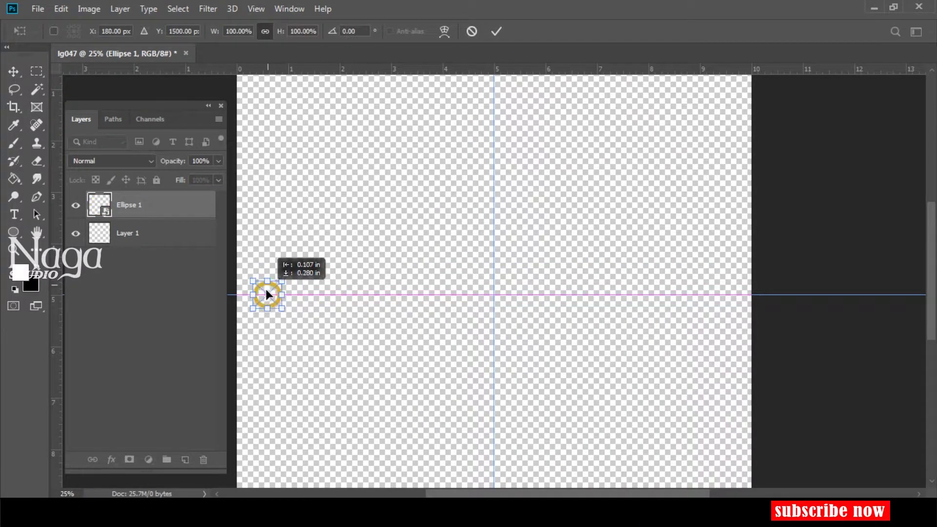
pyautogui.moveTo(267, 293); pyautogui.dragTo(261, 294)
pyautogui.press('Return')
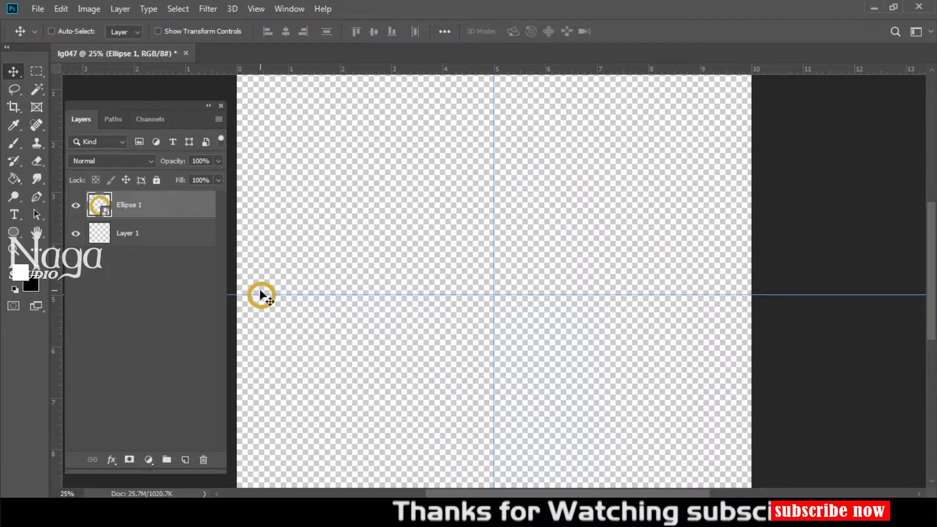
pyautogui.hotkey('ctrl', 'j')
pyautogui.hotkey('ctrl', 't')
pyautogui.moveTo(260, 294); pyautogui.dragTo(282, 296)
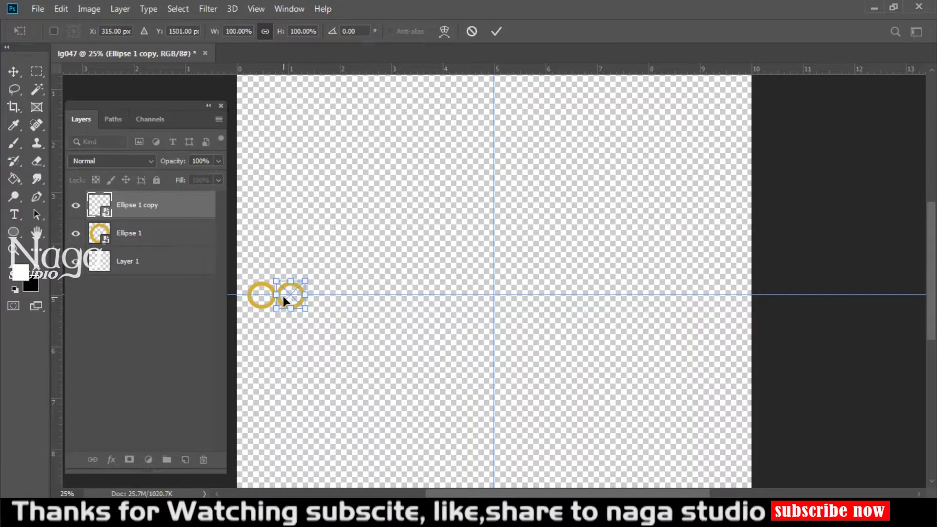
pyautogui.press('Return')
pyautogui.hotkey('ctrl', 'j')
pyautogui.hotkey('ctrl', 't')
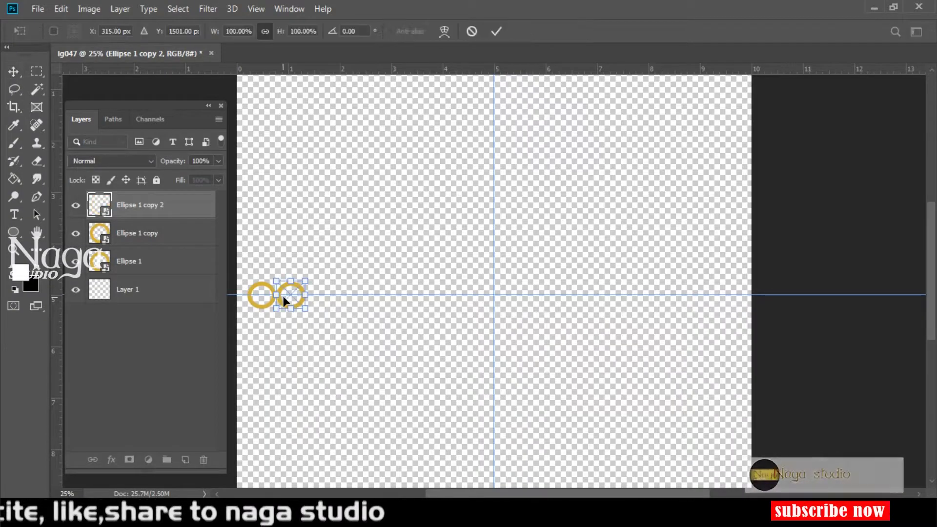
pyautogui.moveTo(285, 297); pyautogui.dragTo(320, 297)
pyautogui.press('Return')
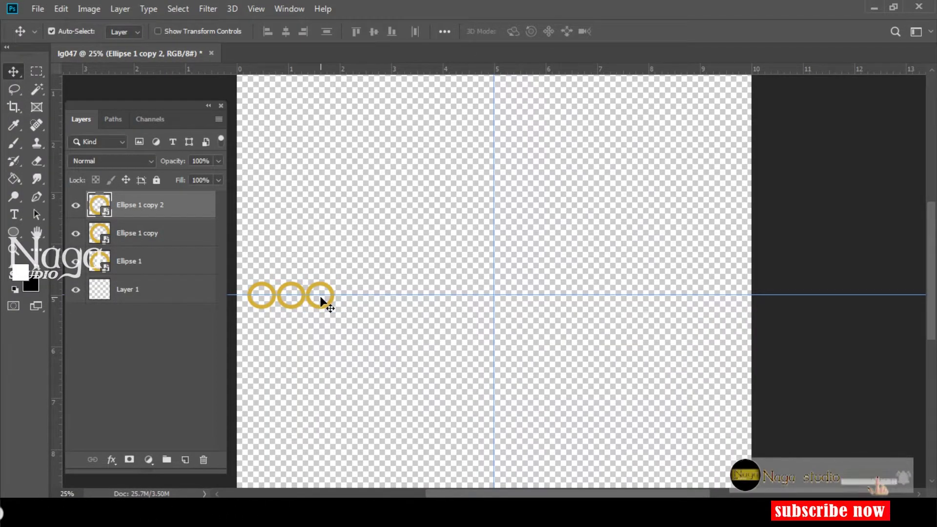
# Merge the three rings into one layer and duplicate the row to the canvas's right edge.
pyautogui.keyDown('shift'); pyautogui.click(155, 270); pyautogui.keyUp('shift')
pyautogui.hotkey('ctrl', 'e')
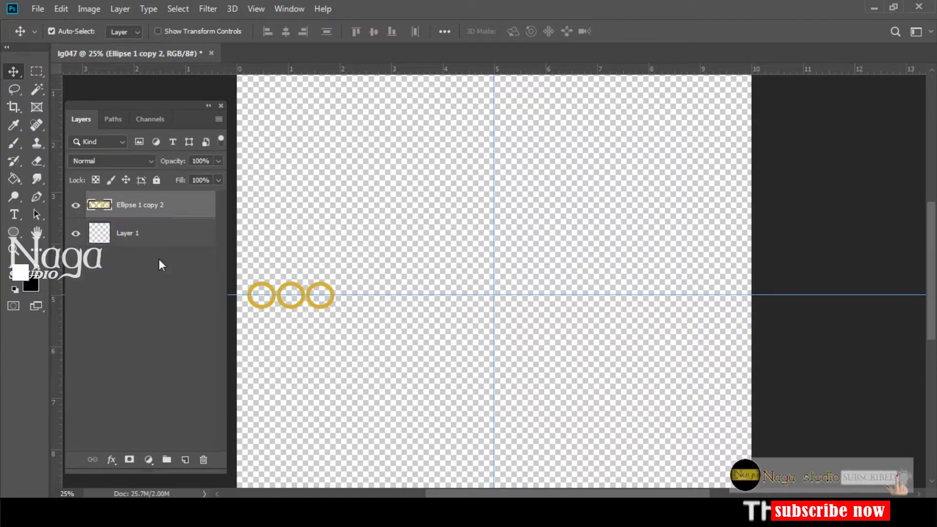
pyautogui.hotkey('ctrl', 'j')
pyautogui.hotkey('ctrl', 't')
pyautogui.moveTo(284, 294); pyautogui.dragTo(695, 294)
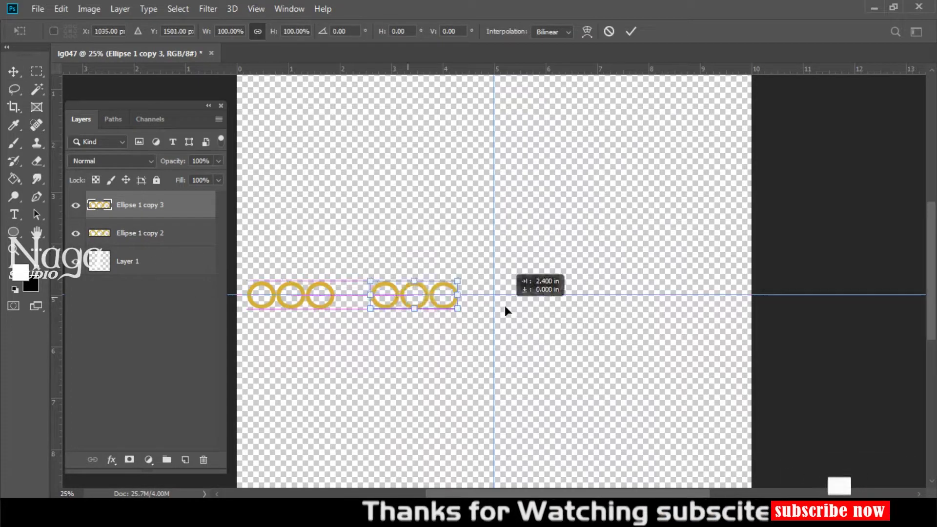
pyautogui.press('Return')
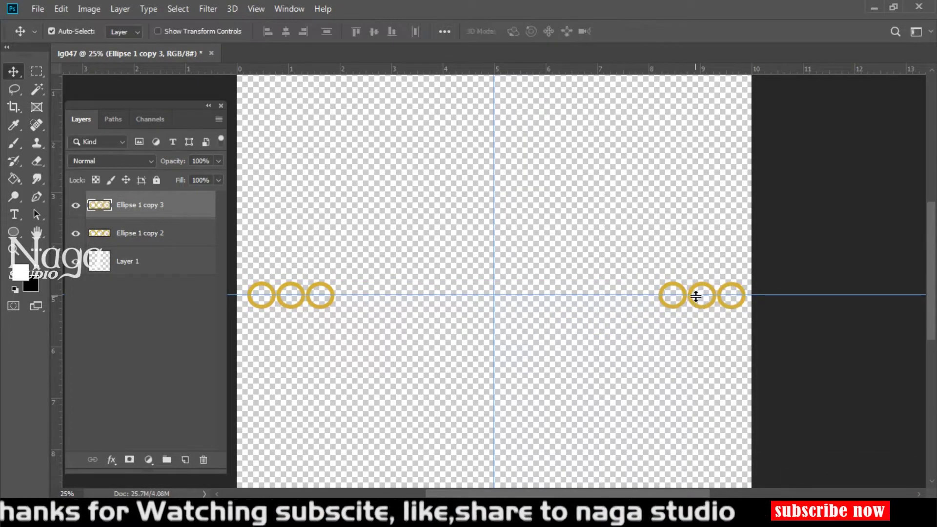
# Group the left and right ring rows together and duplicate the group.
pyautogui.keyDown('shift'); pyautogui.click(155, 237); pyautogui.keyUp('shift')
pyautogui.hotkey('ctrl', 'g')
pyautogui.hotkey('ctrl', 'j')
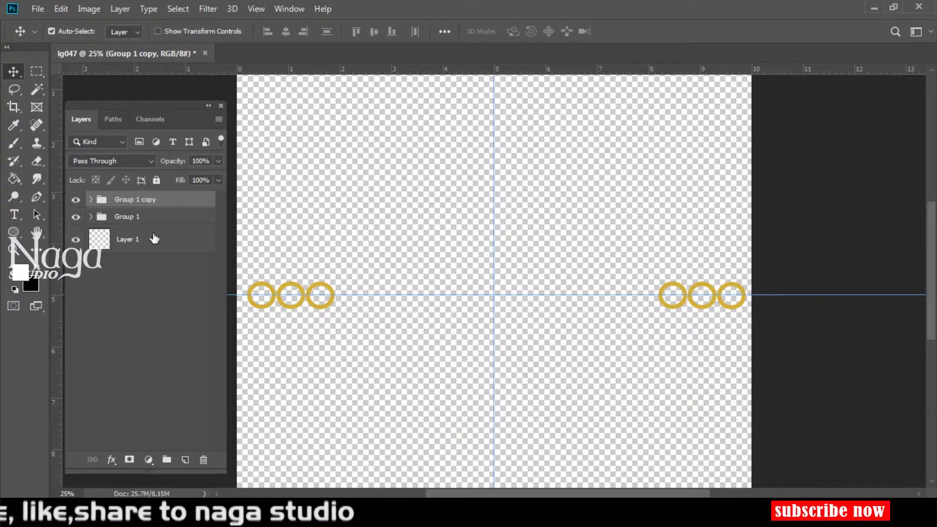
pyautogui.hotkey('ctrl', 't')
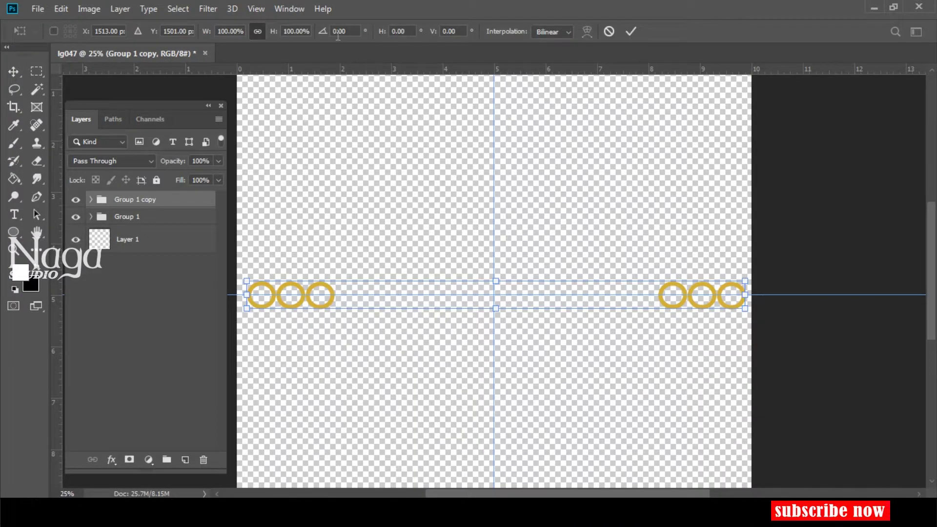
# Rotate the copied ring group 10° and make two more copies, each turned another 10°.
pyautogui.write('10')
pyautogui.press('Return')
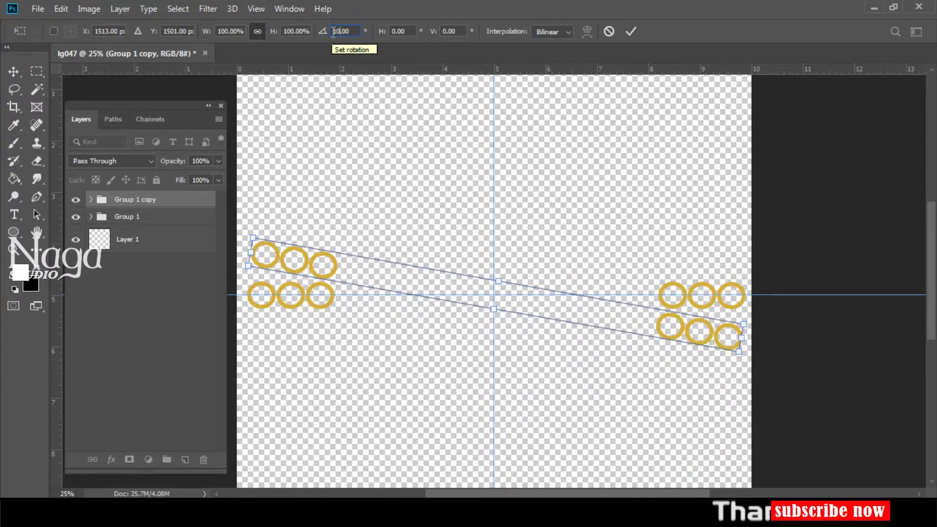
pyautogui.press('Return')
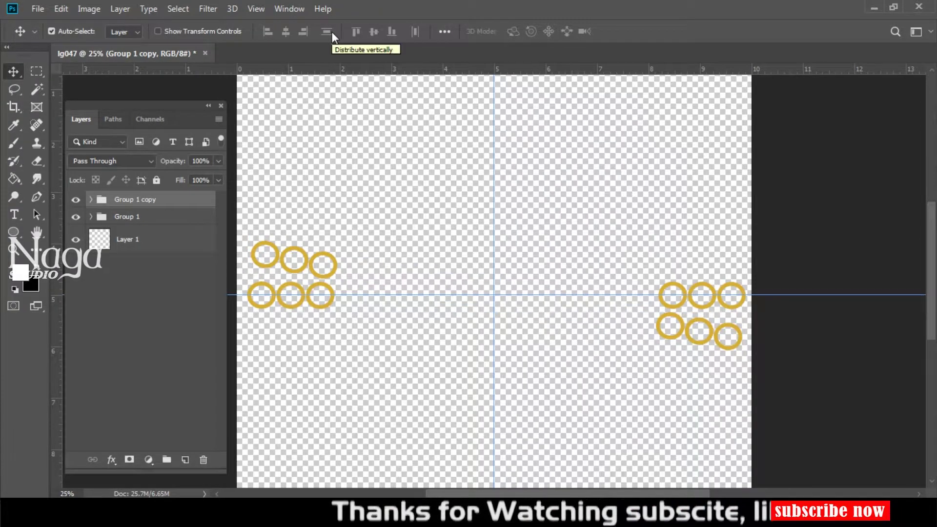
pyautogui.hotkey('ctrl', 'j')
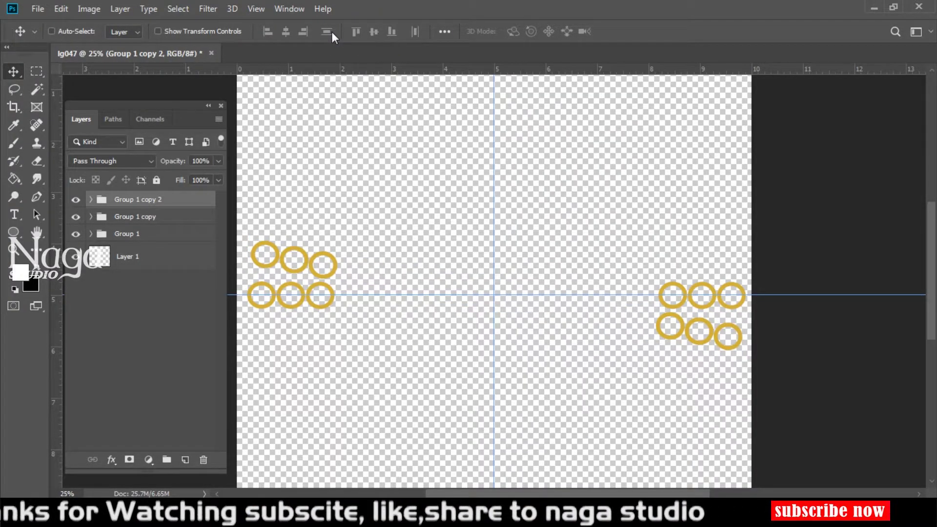
pyautogui.hotkey('ctrl', 't')
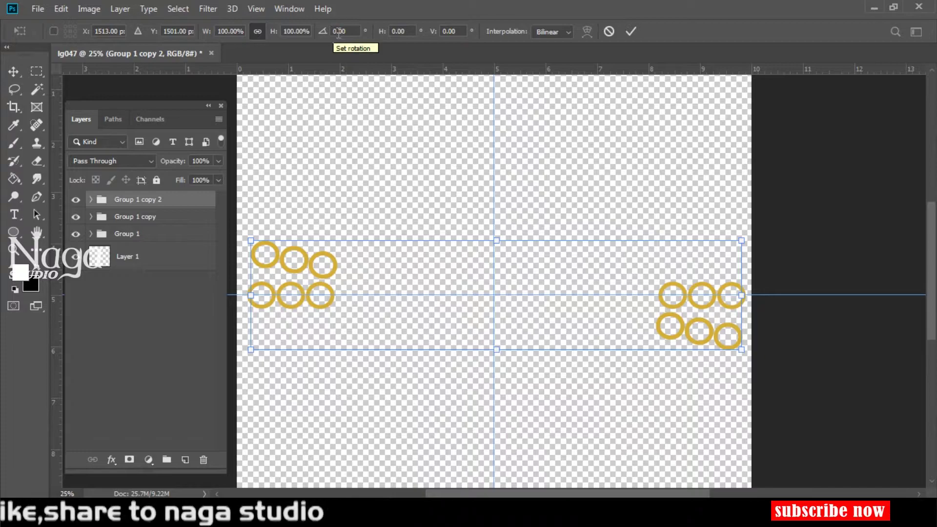
pyautogui.write('10')
pyautogui.press('Return')
pyautogui.press('Return')
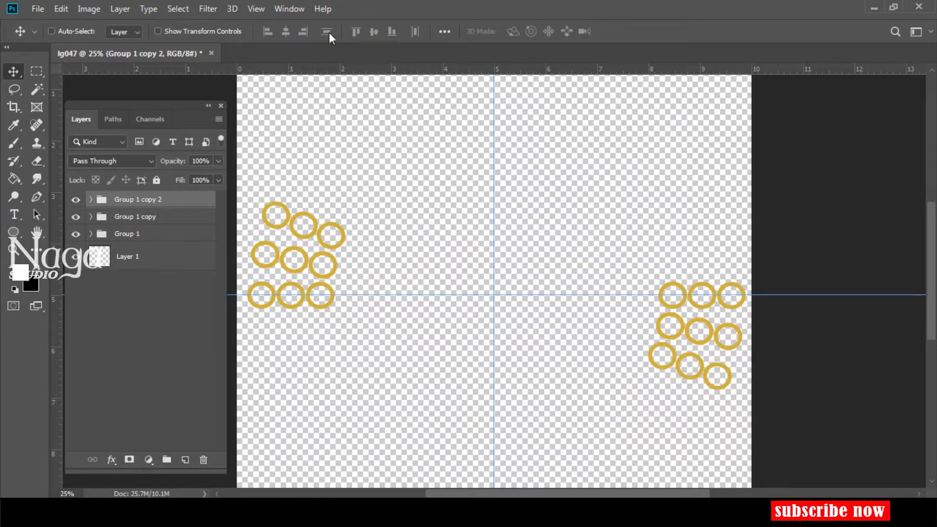
pyautogui.hotkey('ctrl', 'j')
pyautogui.hotkey('ctrl', 't')
pyautogui.write('10')
pyautogui.press('Return')
pyautogui.press('Return')
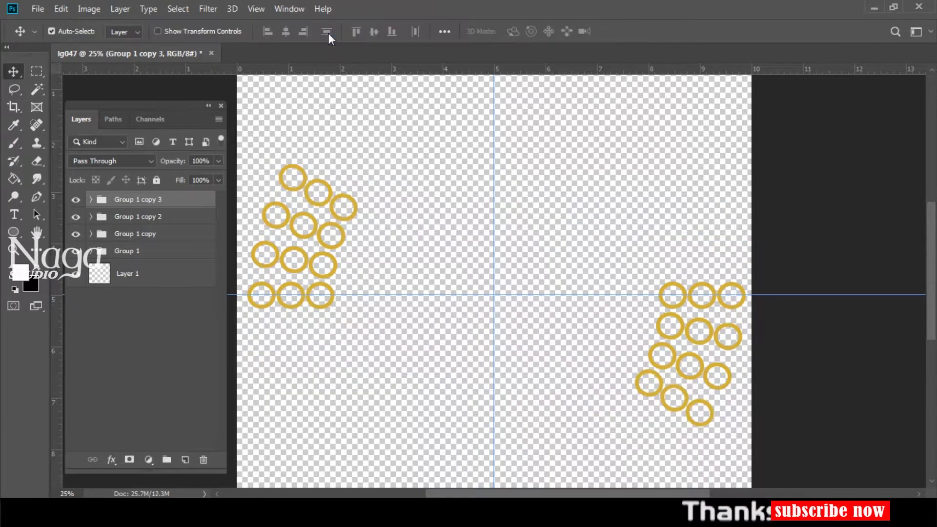
# Continue duplicating the ring group, rotating each new copy a further 10°.
pyautogui.hotkey('ctrl', 'j')
pyautogui.hotkey('ctrl', 't')
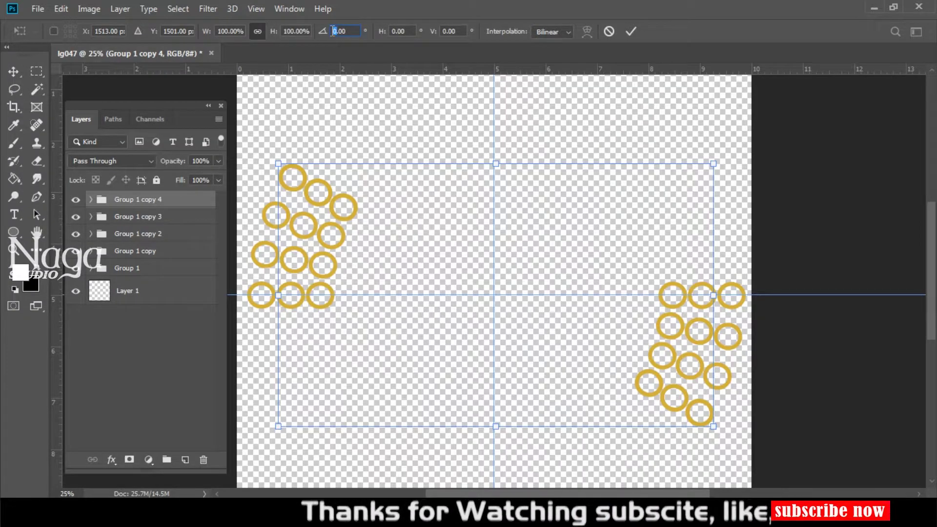
pyautogui.write('10')
pyautogui.press('Return')
pyautogui.press('Return')
pyautogui.hotkey('ctrl', 'j')
pyautogui.hotkey('ctrl', 't')
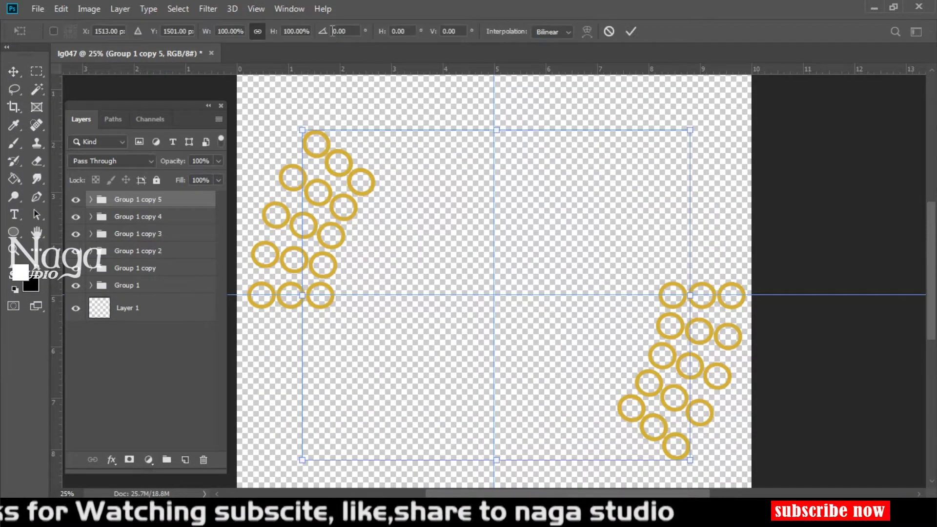
pyautogui.click(335, 31)
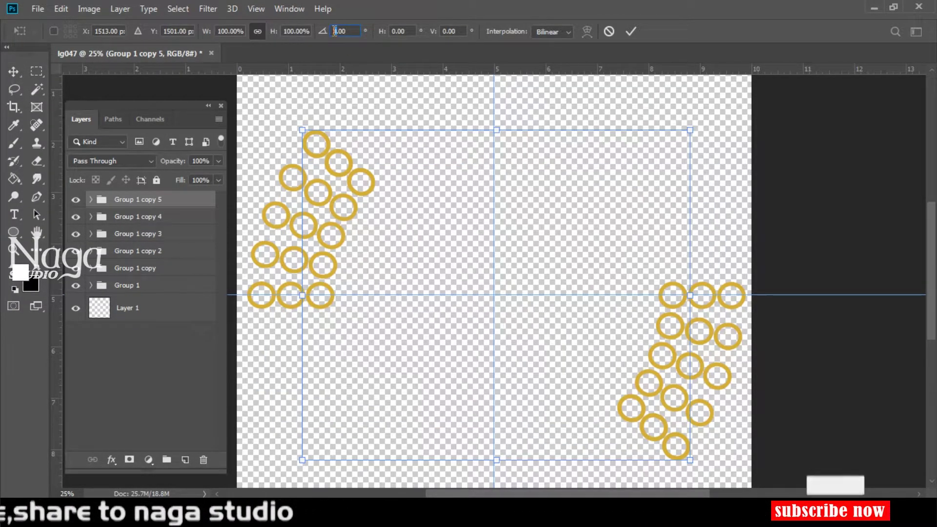
pyautogui.write('10')
pyautogui.press('Return')
pyautogui.press('Return')
pyautogui.hotkey('ctrl', 'j')
pyautogui.hotkey('ctrl', 't')
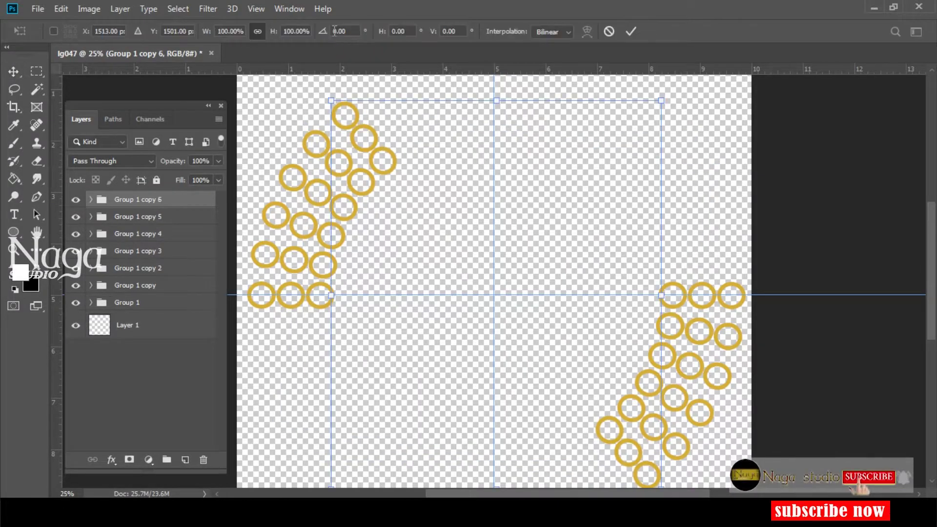
# Rotate the current ring-row copy 10° and add two more copies, each turned 10°.
pyautogui.write('10')
pyautogui.press('Return')
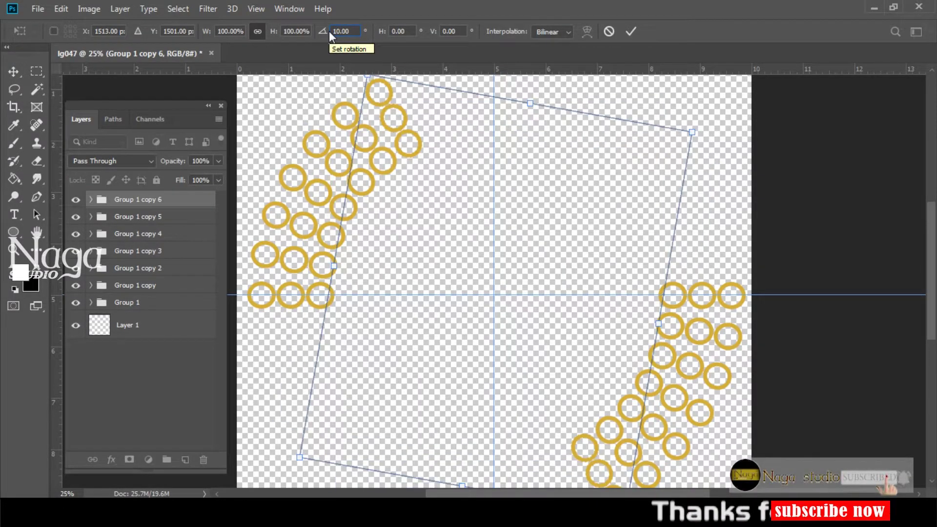
pyautogui.press('Return')
pyautogui.hotkey('ctrl', 'j')
pyautogui.hotkey('ctrl', 't')
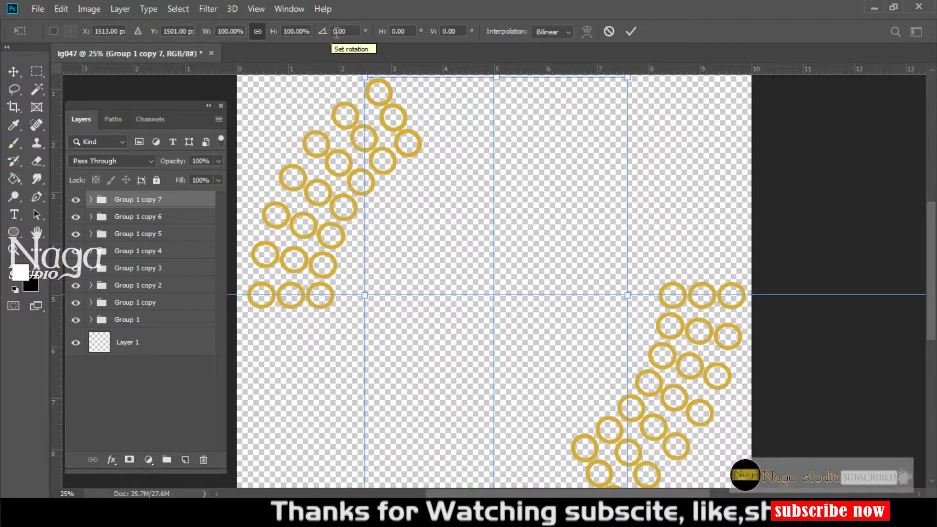
pyautogui.click(329, 31)
pyautogui.write('10')
pyautogui.press('Return')
pyautogui.press('Return')
pyautogui.hotkey('ctrl', 'j')
pyautogui.hotkey('ctrl', 't')
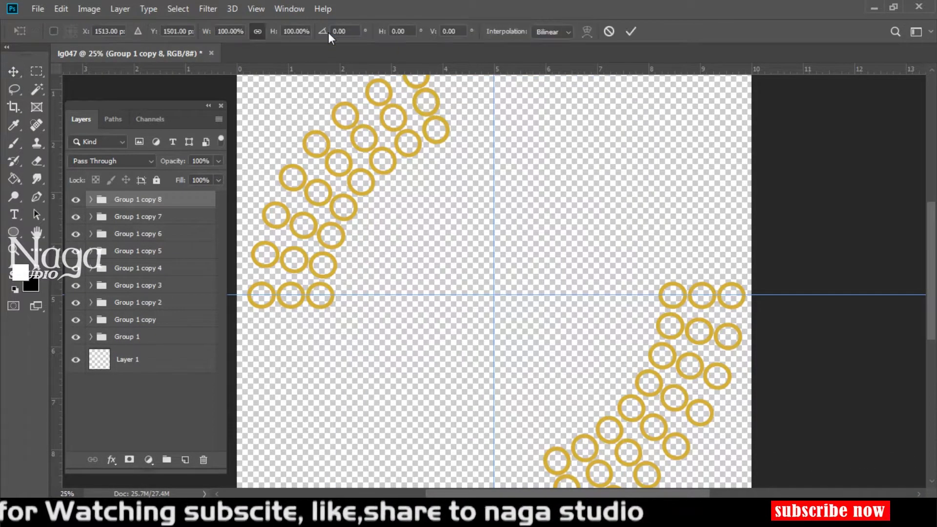
pyautogui.click(339, 31)
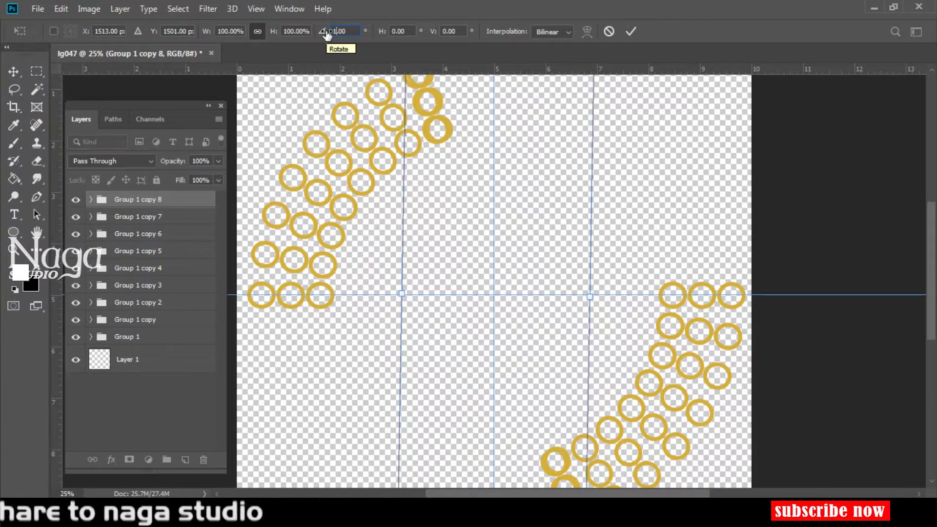
pyautogui.write('10')
pyautogui.press('Return')
# Add three more ring-row copies, each rotated a further 10° around the centre.
pyautogui.press('Return')
pyautogui.hotkey('ctrl', 'j')
pyautogui.hotkey('ctrl', 't')
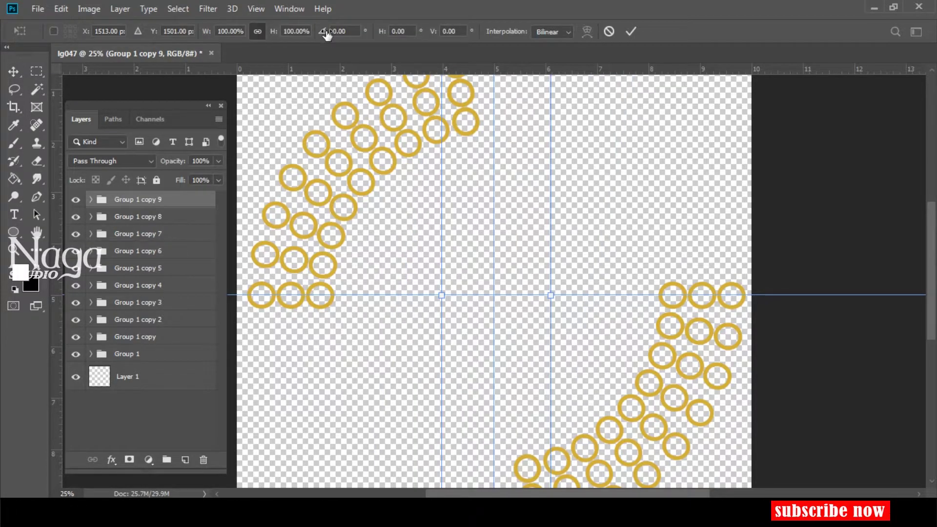
pyautogui.write('10')
pyautogui.press('Return')
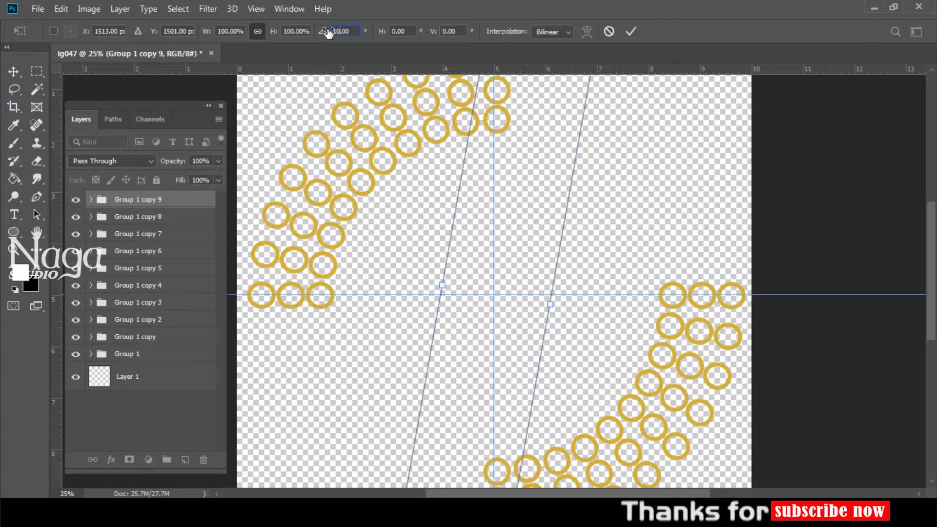
pyautogui.press('Return')
pyautogui.hotkey('ctrl', 'j')
pyautogui.hotkey('ctrl', 't')
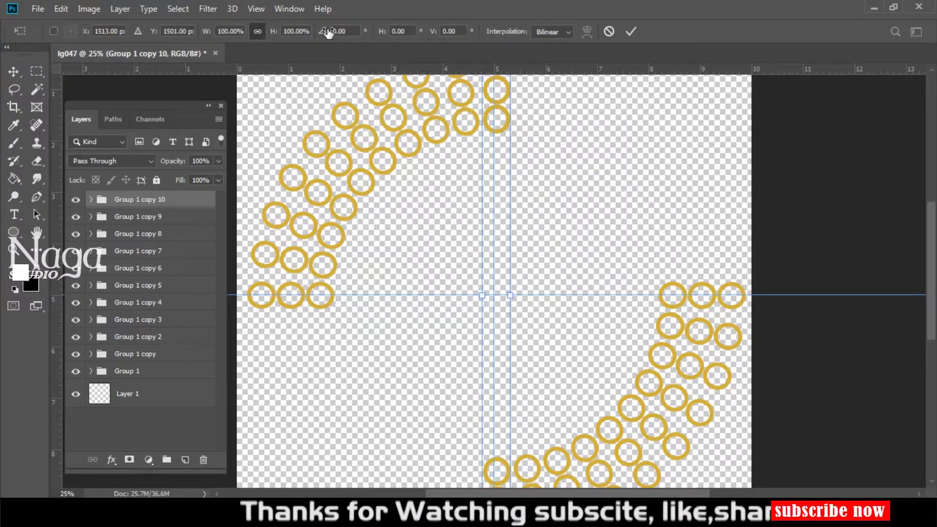
pyautogui.write('10')
pyautogui.press('Return')
pyautogui.press('Return')
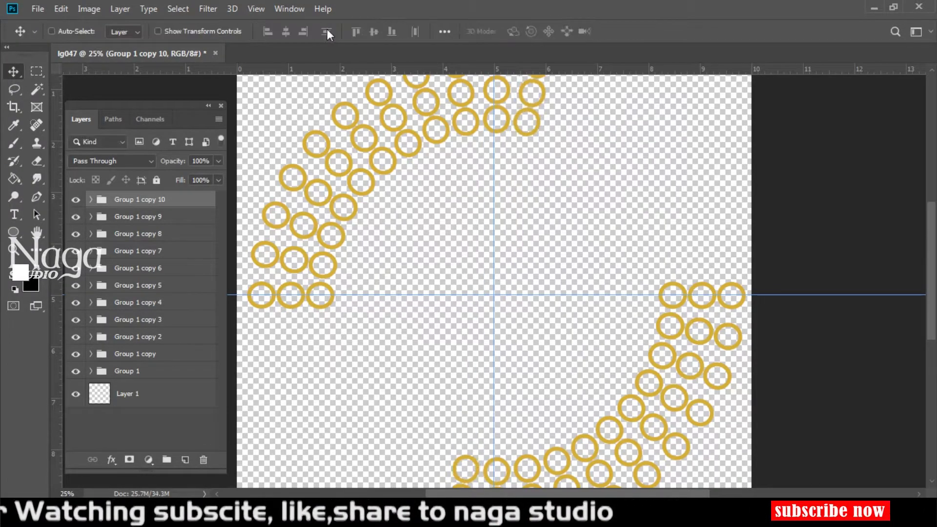
pyautogui.hotkey('ctrl', 'j')
pyautogui.hotkey('ctrl', 't')
pyautogui.write('10')
pyautogui.press('Return')
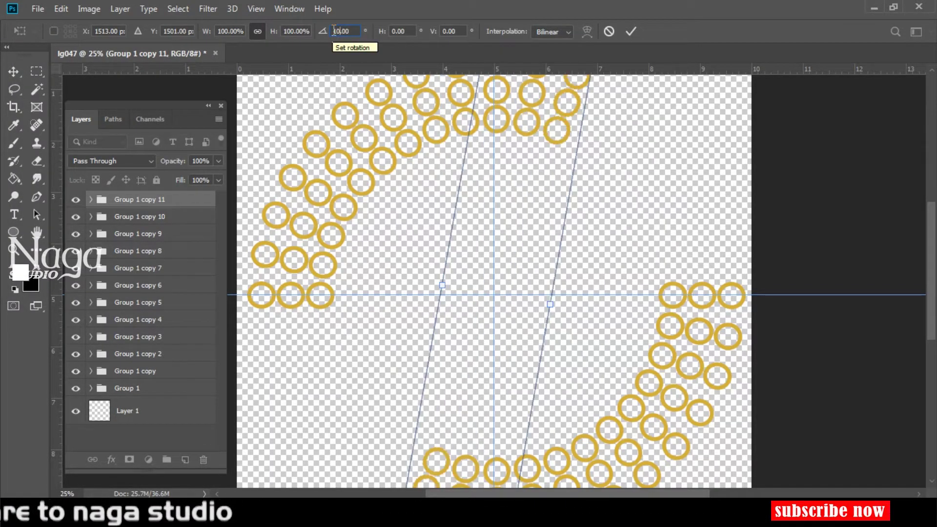
pyautogui.press('Return')
# Keep adding 10°-rotated copies, repeating the transform with Ctrl+Alt+T.
pyautogui.hotkey('ctrl', 'j')
pyautogui.hotkey('ctrl', 't')
pyautogui.click(333, 31)
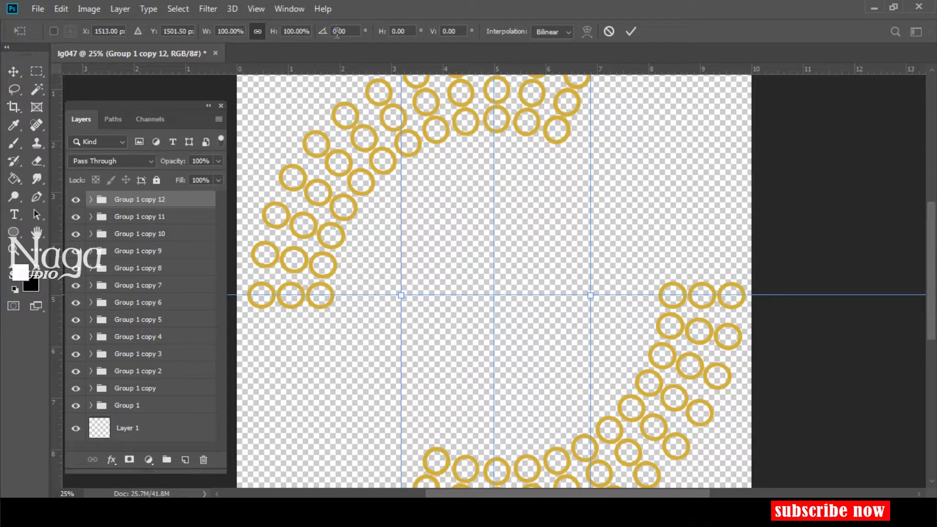
pyautogui.write('10')
pyautogui.press('Return')
pyautogui.press('Return')
pyautogui.hotkey('ctrl', 't')
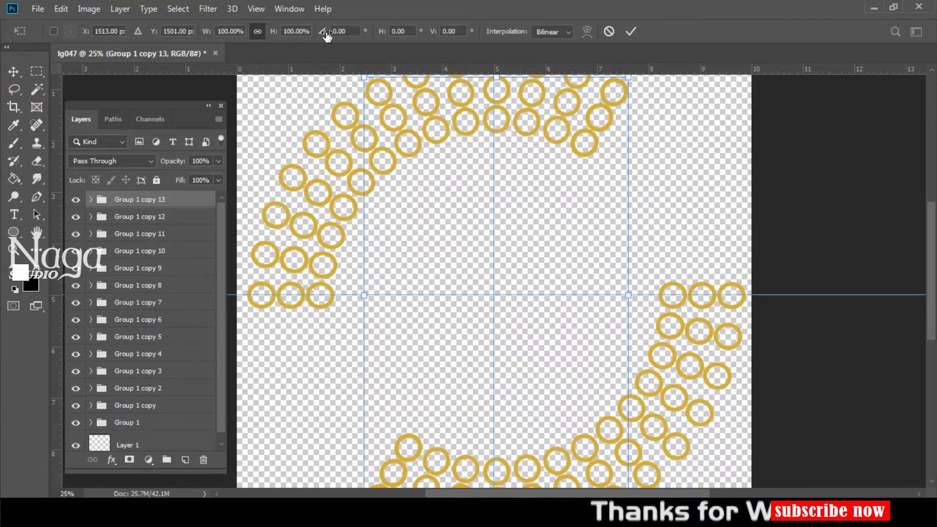
pyautogui.write('10')
pyautogui.press('Return')
pyautogui.press('Return')
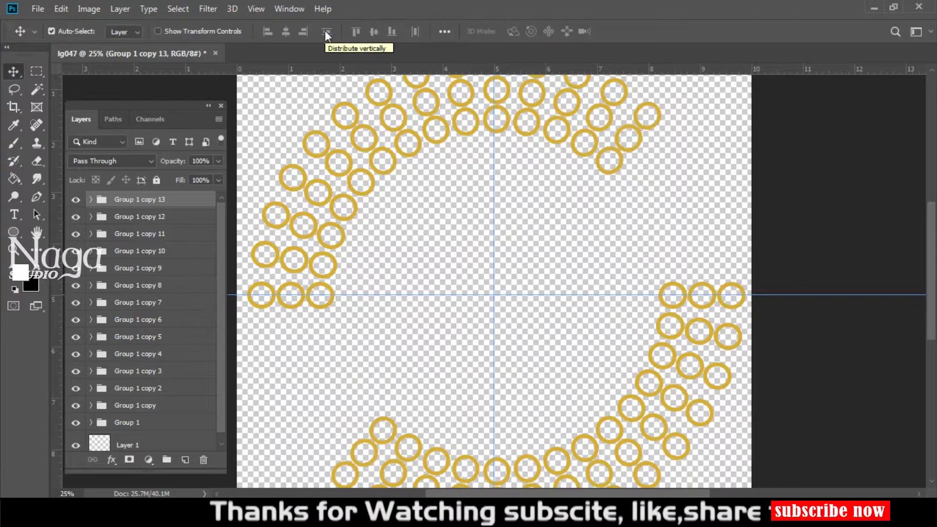
pyautogui.hotkey('ctrl', 'alt', 't')
pyautogui.write('10')
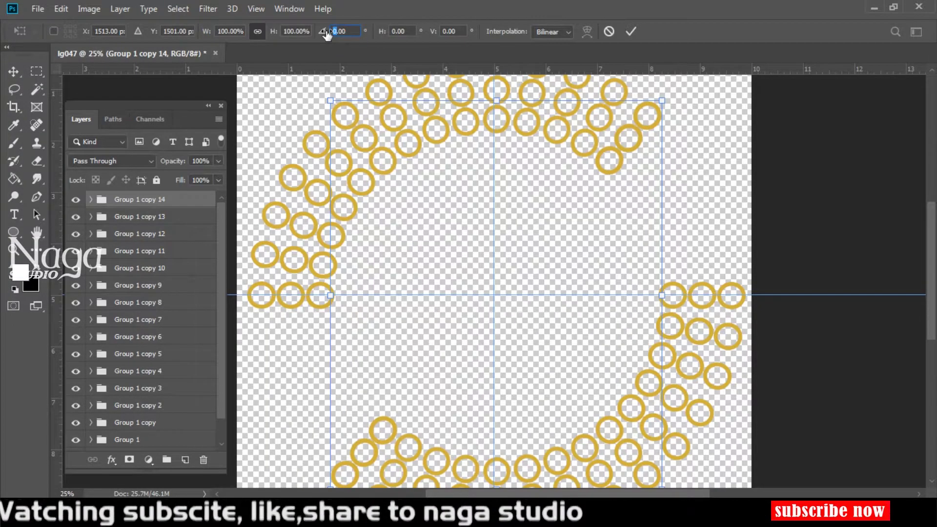
pyautogui.press('Return')
# Add the final 10°-rotated copies so the gold rings close into a full circle.
pyautogui.press('Return')
pyautogui.hotkey('ctrl', 'alt', 't')
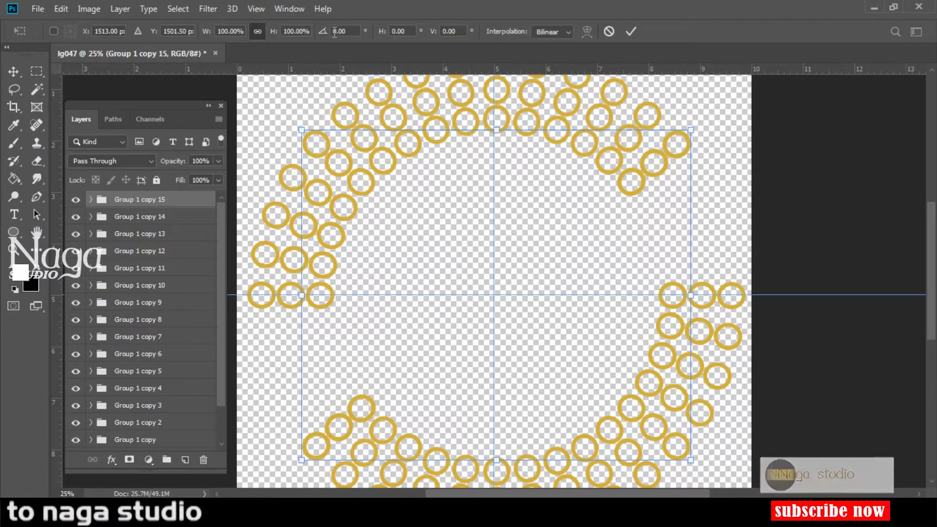
pyautogui.click(329, 31)
pyautogui.write('10')
pyautogui.press('Return')
pyautogui.press('Return')
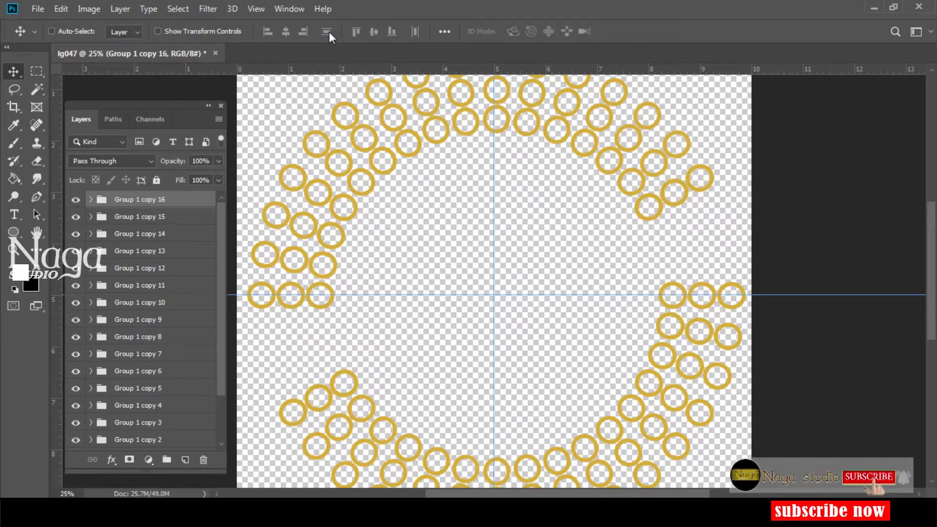
pyautogui.hotkey('ctrl', 'alt', 't')
pyautogui.click(334, 31)
pyautogui.write('10')
pyautogui.press('Return')
pyautogui.press('Return')
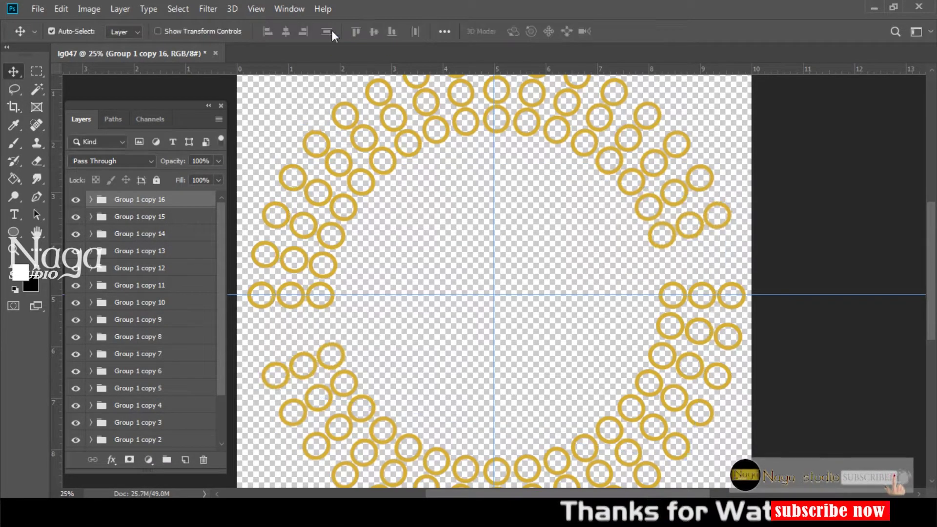
pyautogui.hotkey('ctrl', 'alt', 't')
pyautogui.click(328, 31)
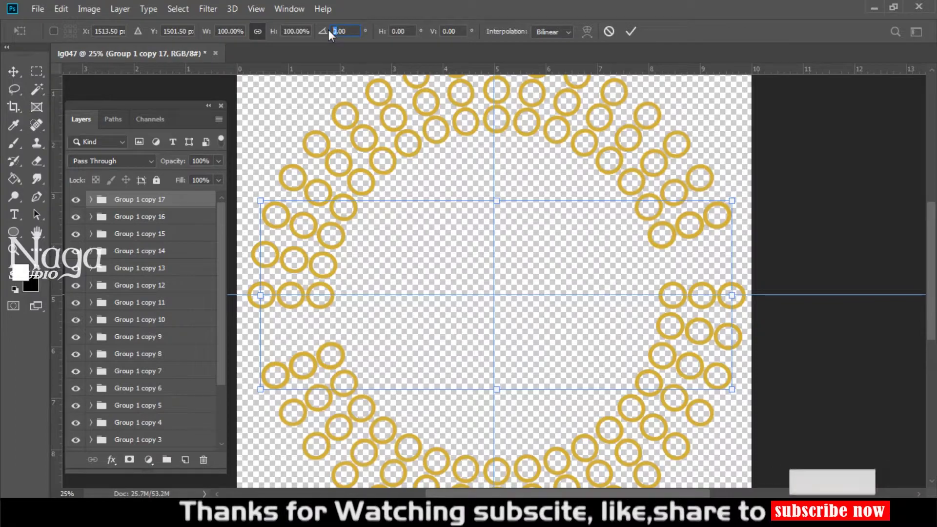
pyautogui.write('10')
pyautogui.press('Return')
pyautogui.press('Return')
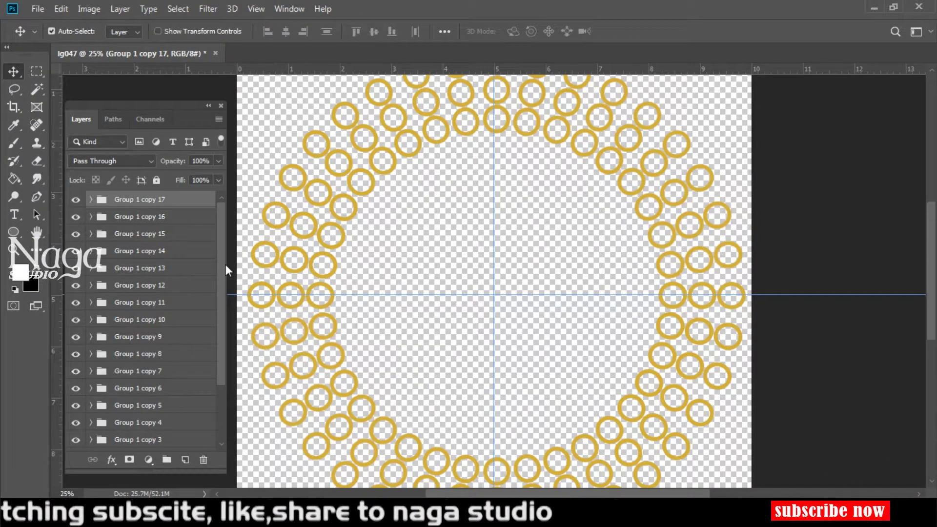
pyautogui.moveTo(222, 264)
pyautogui.mouseDown()
pyautogui.moveTo(221, 332)
pyautogui.moveTo(223, 248)
pyautogui.moveTo(222, 337)
pyautogui.mouseUp()
# Group the selected ring rows, then group all ring layers into Group 3 and move the vertical guide right.
pyautogui.keyDown('shift'); pyautogui.click(163, 399); pyautogui.keyUp('shift')
pyautogui.hotkey('ctrl', 'j')
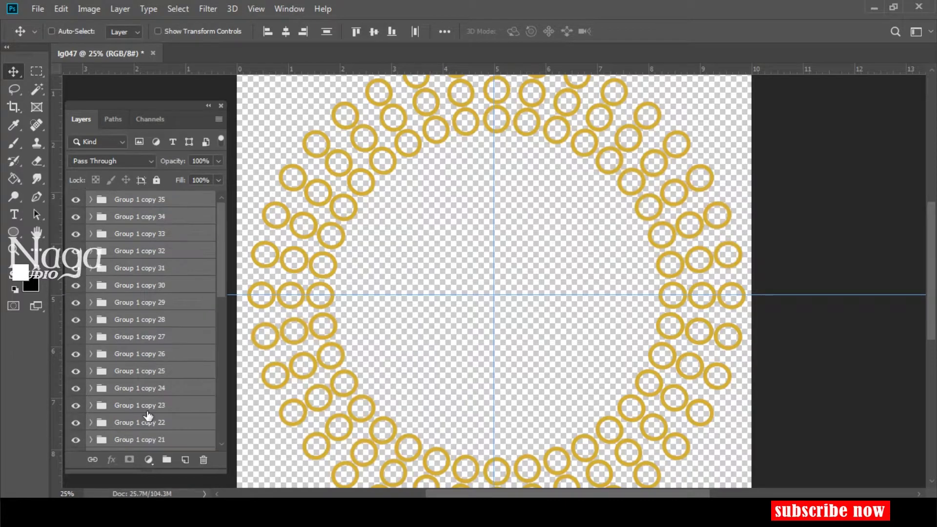
pyautogui.hotkey('ctrl', 'g')
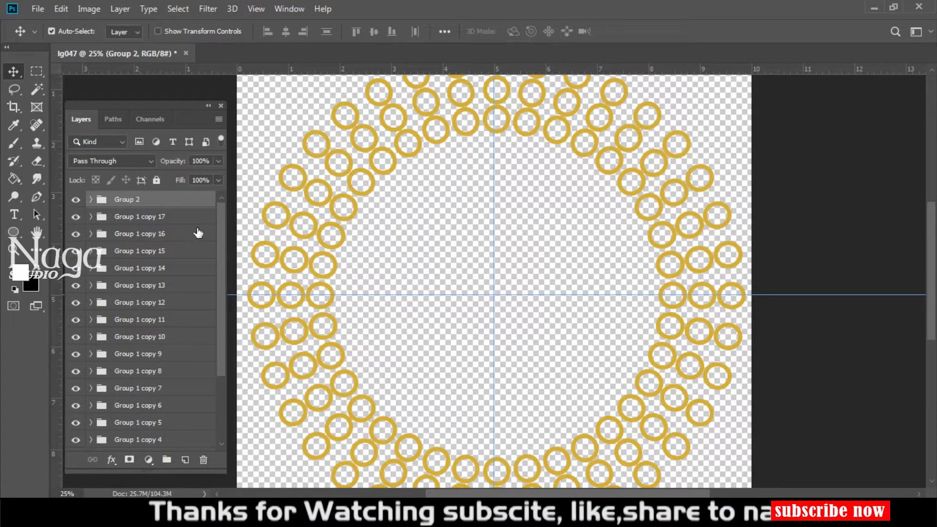
pyautogui.hotkey('ctrl', 'j')
pyautogui.scroll(-10, 216, 233)
pyautogui.keyDown('shift'); pyautogui.click(135, 416); pyautogui.keyUp('shift')
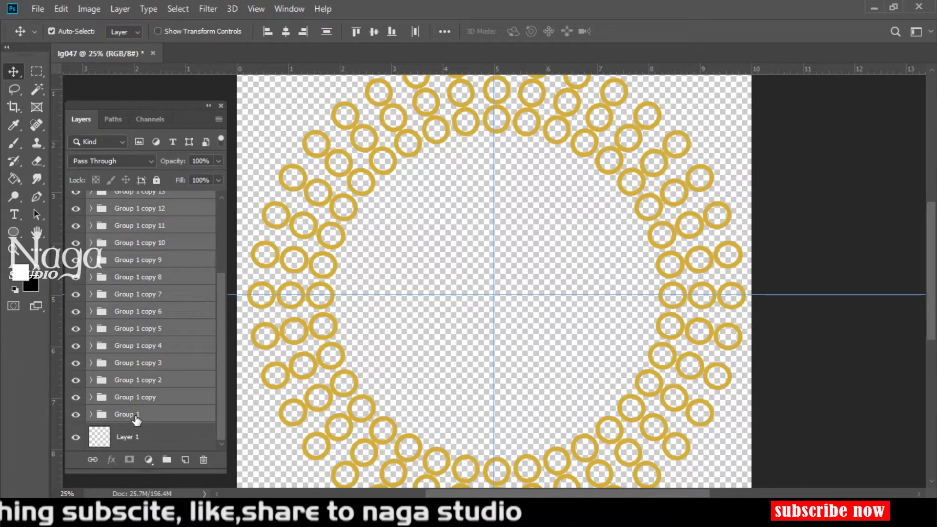
pyautogui.hotkey('ctrl', 'g')
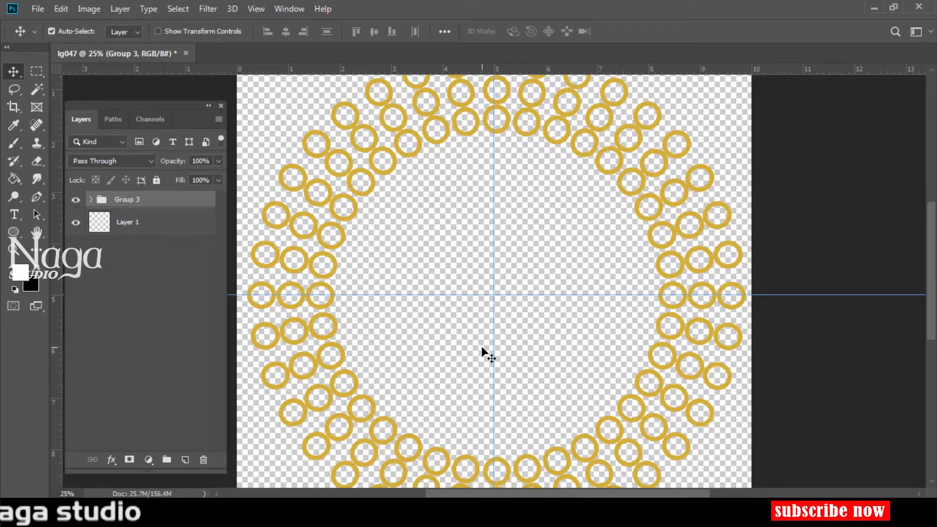
pyautogui.moveTo(493, 358); pyautogui.dragTo(630, 370)
pyautogui.scroll(-2, 830, 330)
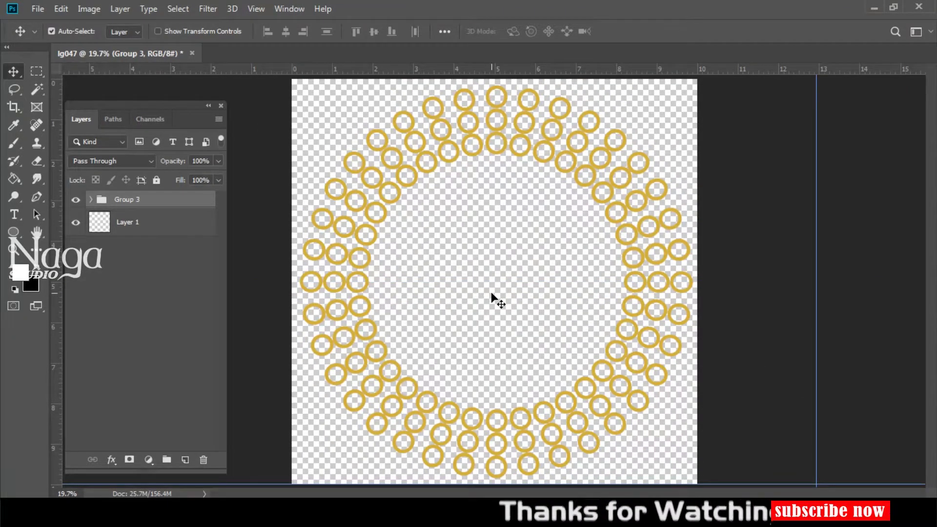
# Draw a bowl outline with a wavy top edge and rounded bottom inside the wreath.
pyautogui.press('p')
pyautogui.click(387, 277)
pyautogui.moveTo(456, 289)
pyautogui.mouseDown()
pyautogui.moveTo(532, 282)
pyautogui.moveTo(601, 291)
pyautogui.mouseUp()
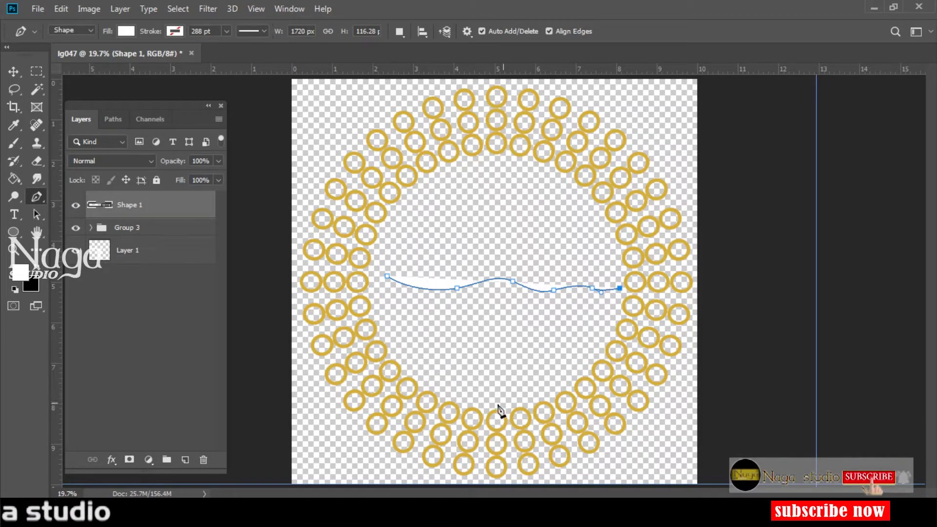
pyautogui.moveTo(448, 424); pyautogui.dragTo(426, 410)
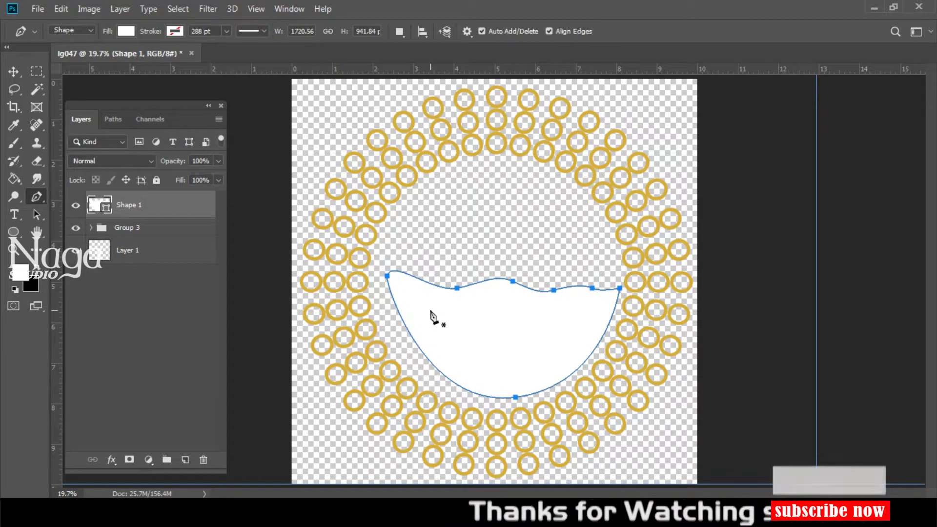
pyautogui.press('Return')
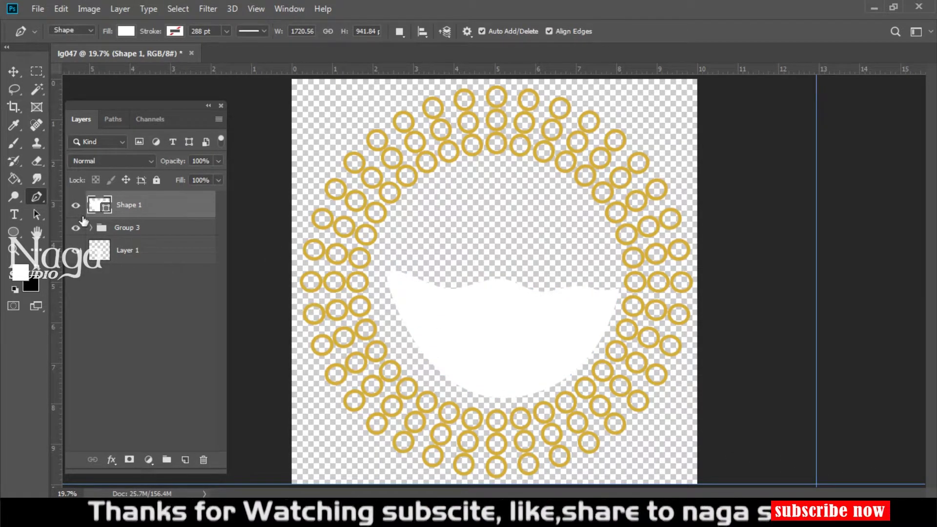
# Fill the bowl shape with blue.
pyautogui.doubleClick(99, 204)
pyautogui.click(681, 334)
pyautogui.click(633, 272)
pyautogui.click(803, 255)
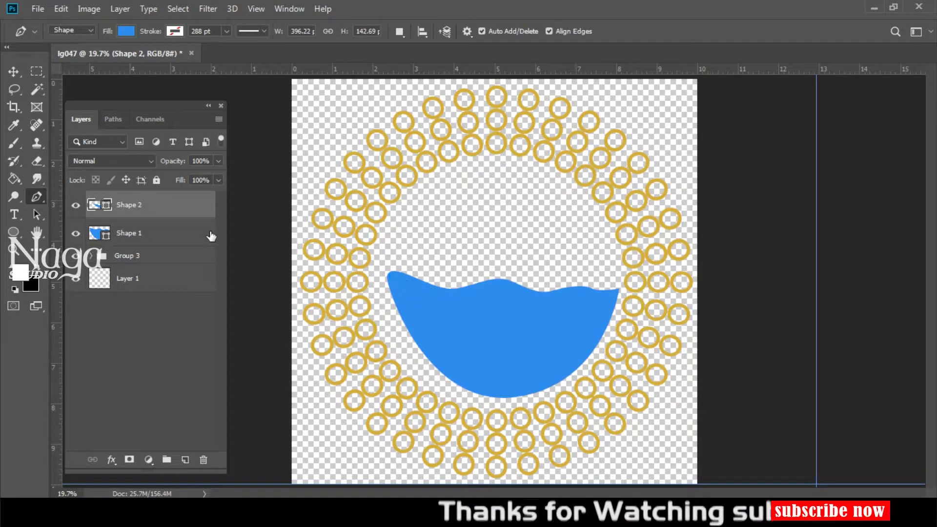
# Give the wave shape a dark fill and draw a dark streak along the bowl's rim.
pyautogui.doubleClick(99, 204)
pyautogui.click(495, 391)
pyautogui.click(803, 255)
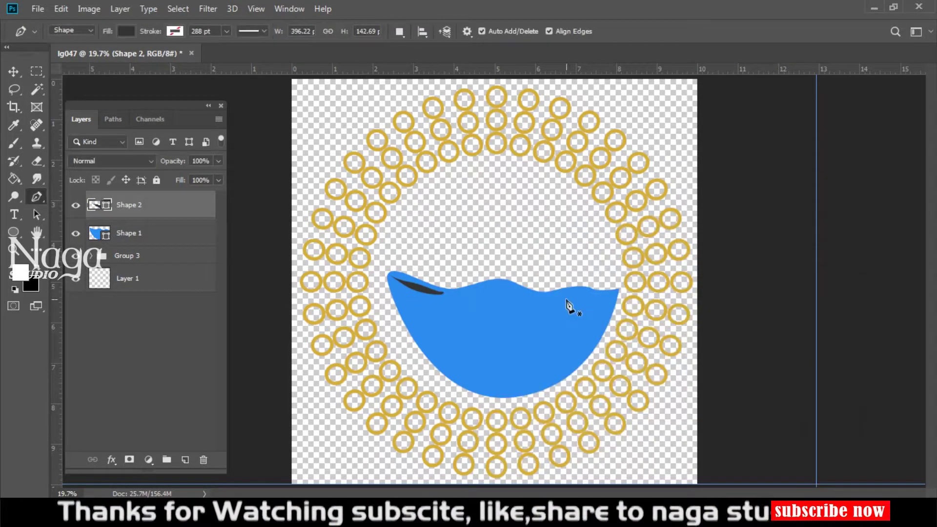
pyautogui.click(455, 295)
pyautogui.click(462, 292)
pyautogui.click(490, 288)
pyautogui.click(515, 288)
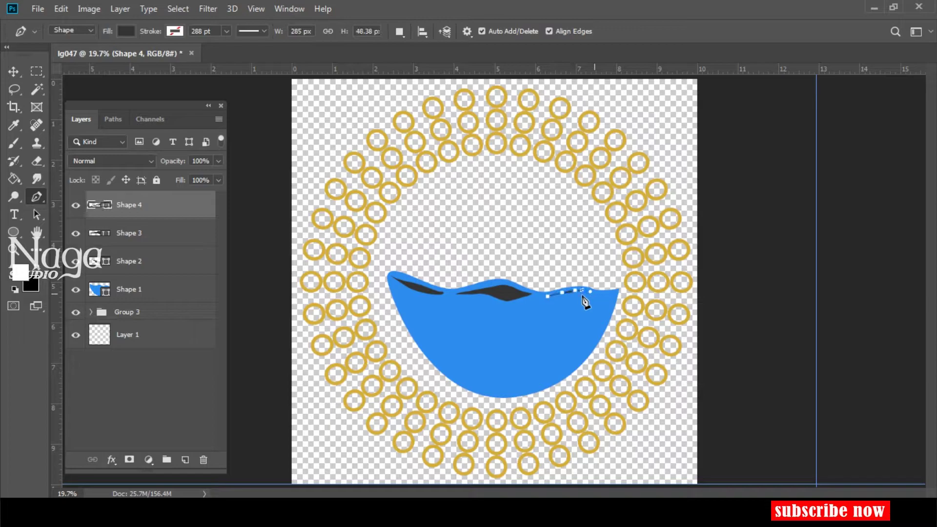
# Draw a dark two-fronded palm above the bowl and move its layer behind the bowl.
pyautogui.click(467, 220)
pyautogui.click(488, 239)
pyautogui.click(488, 262)
pyautogui.click(477, 282)
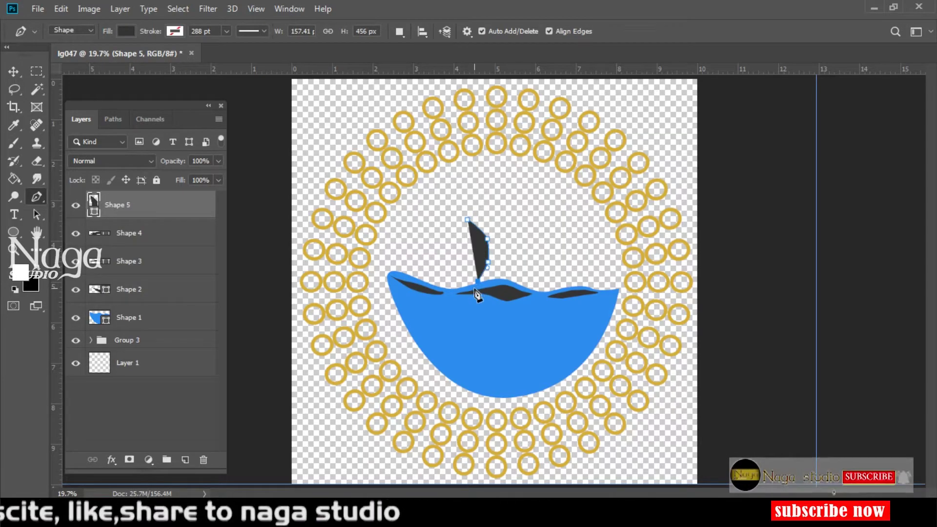
pyautogui.click(506, 290)
pyautogui.click(520, 287)
pyautogui.click(508, 270)
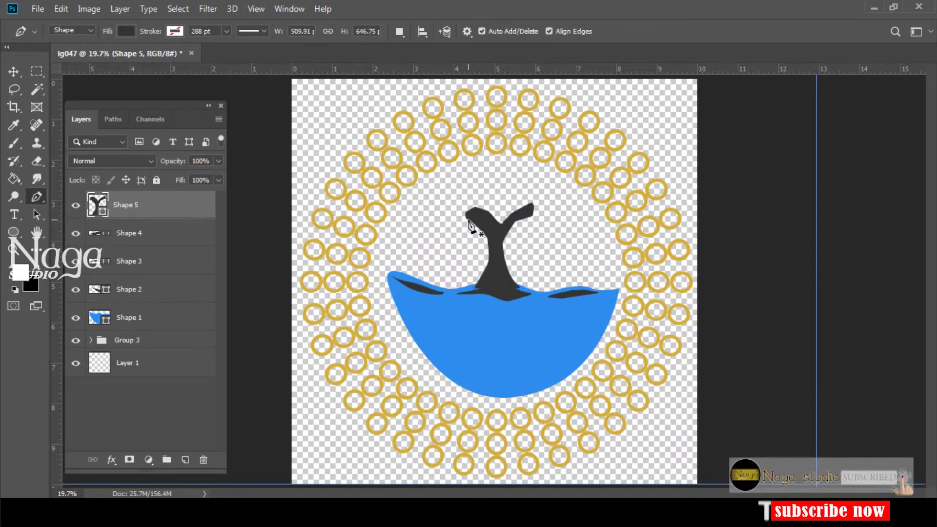
pyautogui.moveTo(180, 208); pyautogui.dragTo(168, 318)
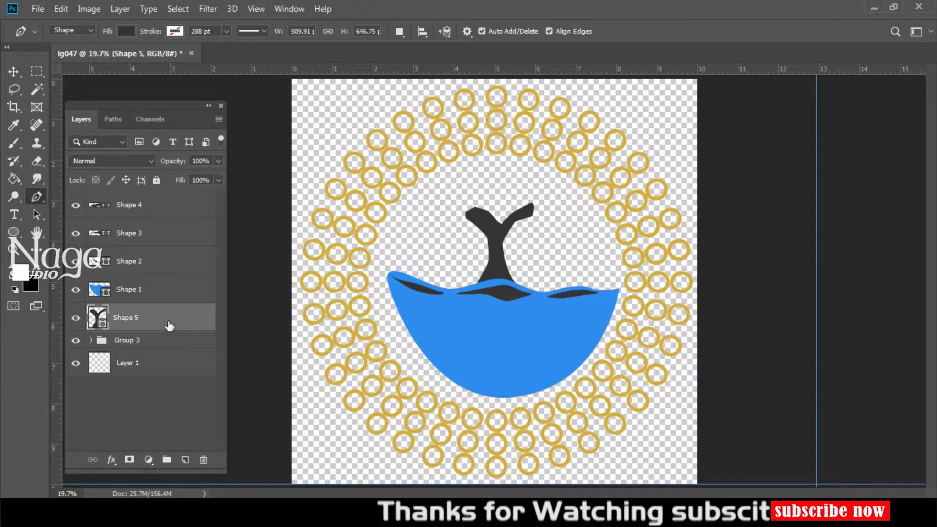
# Fill the forked palm trunk shape brown, then bring up the New Document settings.
pyautogui.doubleClick(97, 317)
pyautogui.click(681, 423)
pyautogui.click(605, 359)
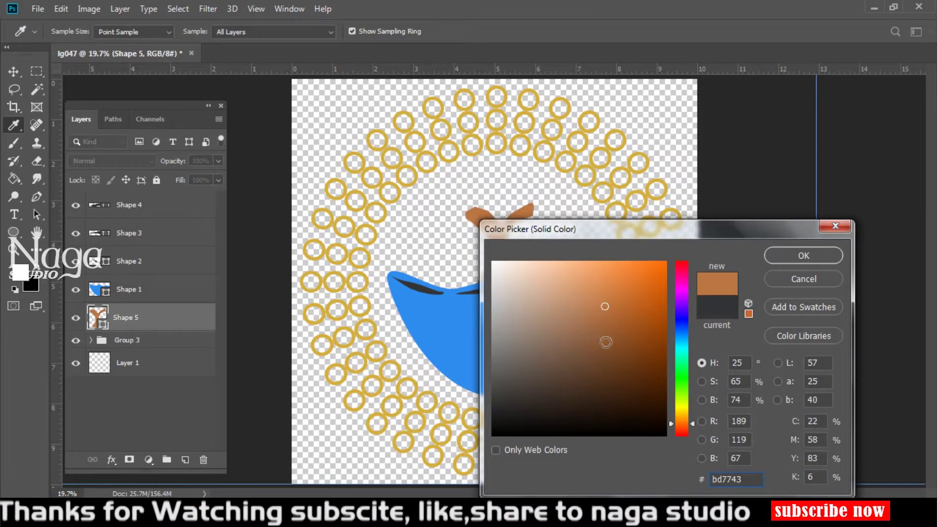
pyautogui.click(789, 255)
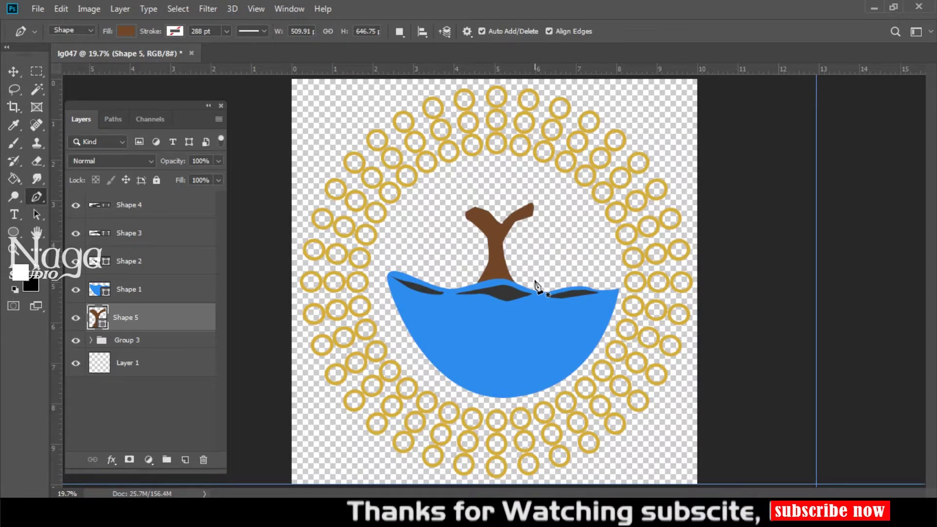
pyautogui.hotkey('ctrl', 'n')
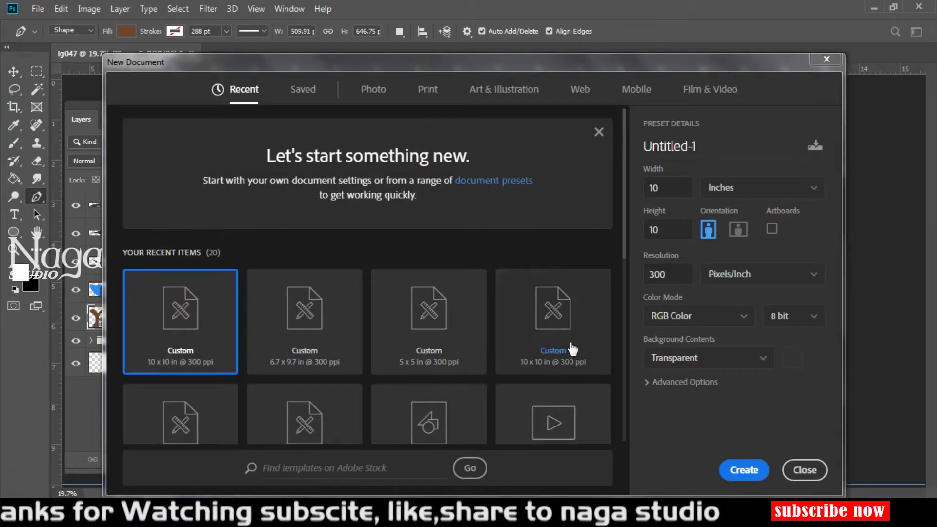
# Create a 10x10 in transparent document and fill the drawn leaf dark green.
pyautogui.doubleClick(537, 288)
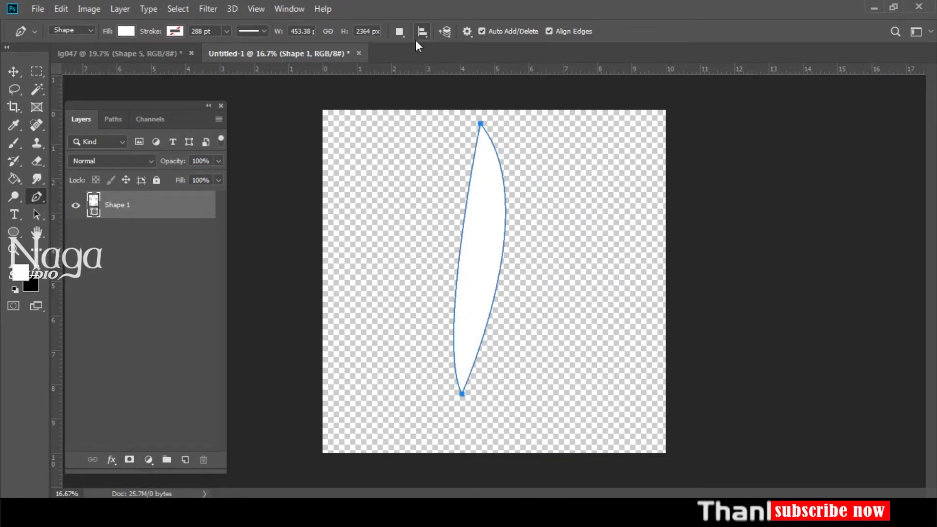
pyautogui.doubleClick(94, 212)
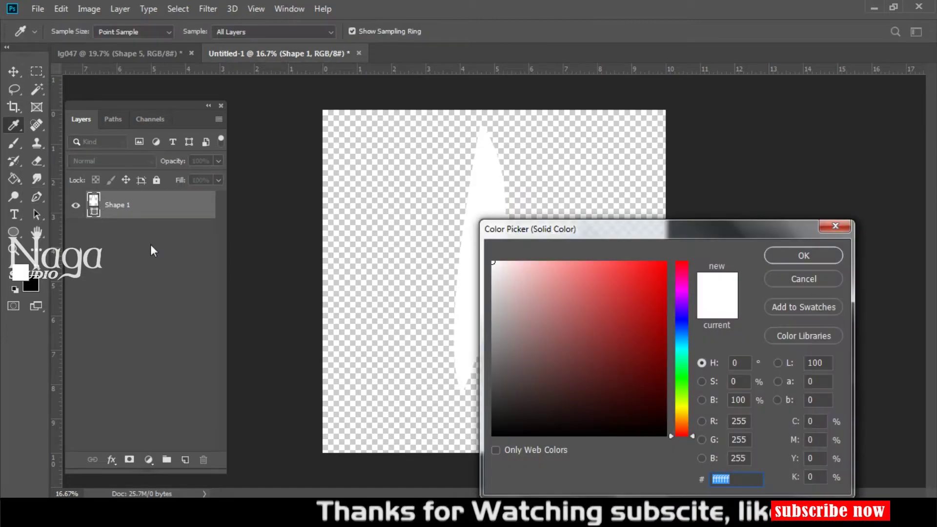
pyautogui.click(682, 382)
pyautogui.click(653, 379)
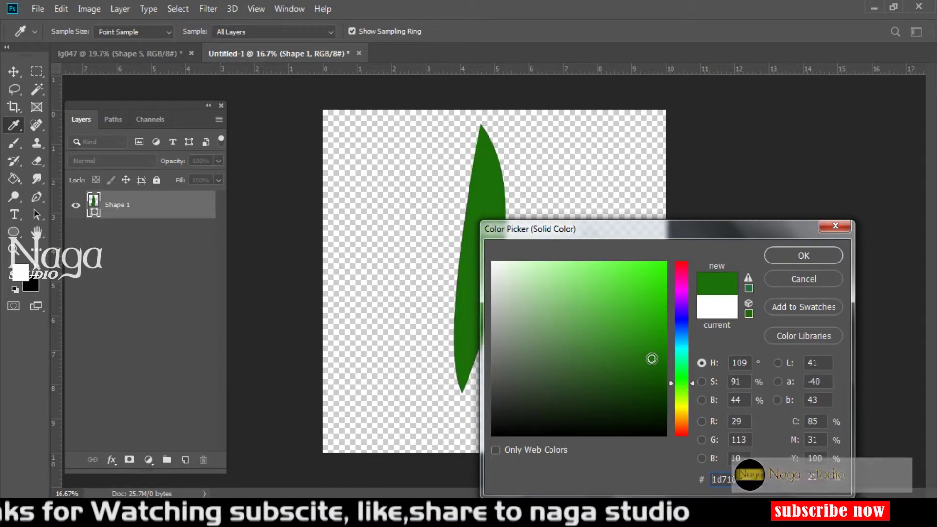
pyautogui.click(782, 258)
# Drag the green leaf onto the lg047 wreath document.
pyautogui.press('v')
pyautogui.rightClick(496, 278)
pyautogui.click(508, 279)
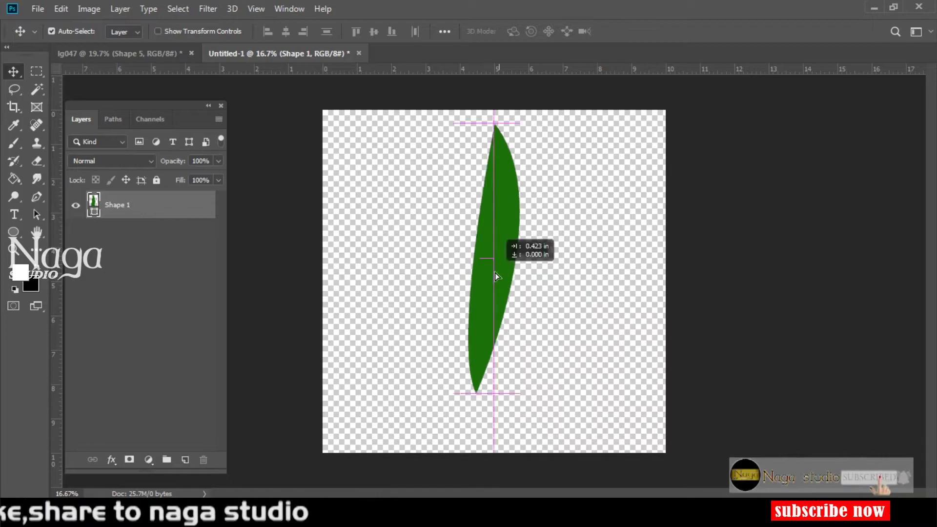
pyautogui.moveTo(494, 273); pyautogui.dragTo(502, 207)
# Scale the green leaf down to a thin blade and move it onto the trunk.
pyautogui.hotkey('ctrl', 't')
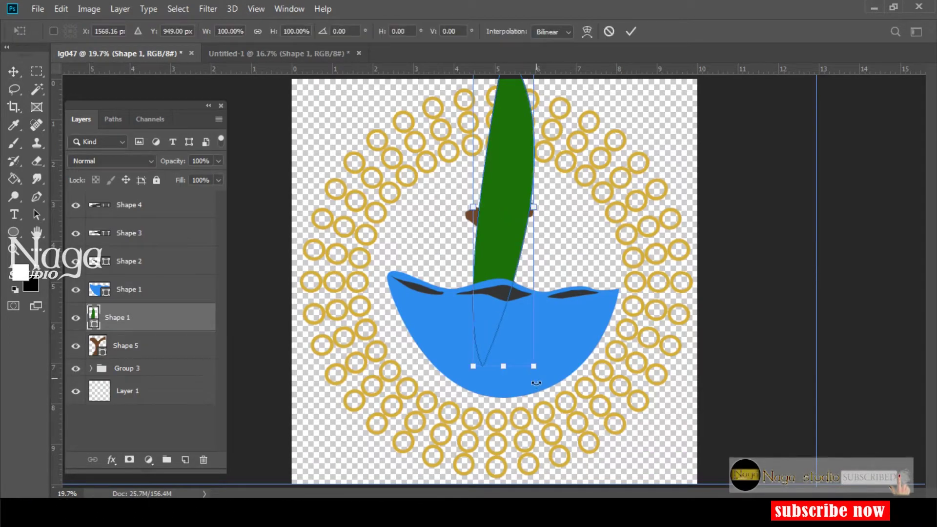
pyautogui.moveTo(533, 366)
pyautogui.mouseDown()
pyautogui.moveTo(453, 190)
pyautogui.moveTo(454, 211)
pyautogui.mouseUp()
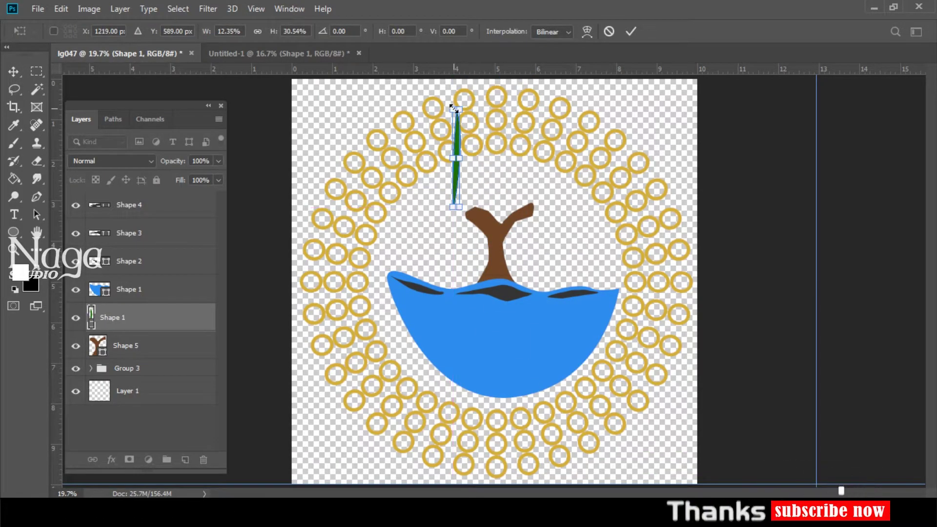
pyautogui.press('Return')
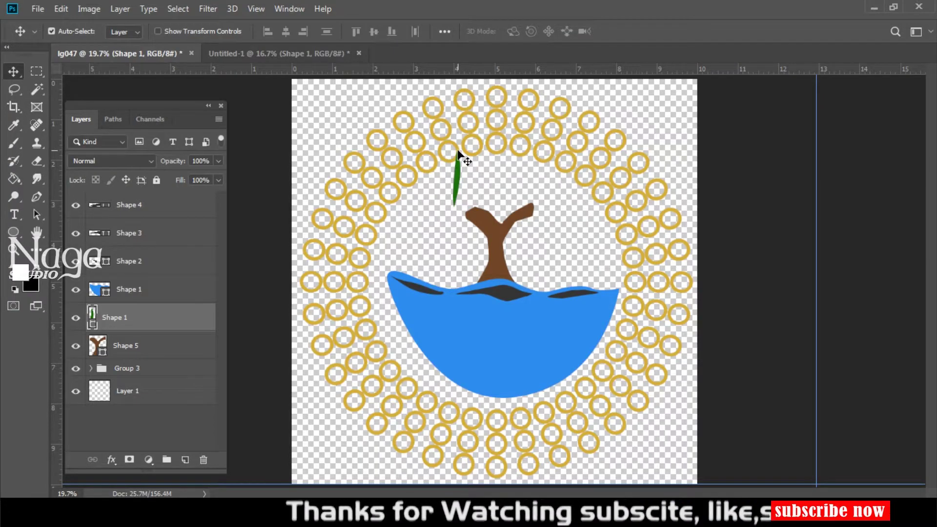
pyautogui.moveTo(461, 193)
pyautogui.mouseDown()
pyautogui.moveTo(488, 262)
pyautogui.moveTo(488, 234)
pyautogui.mouseUp()
# Tilt the leaf against the left side of the trunk, zoom in, and drag out a copy.
pyautogui.hotkey('ctrl', 't')
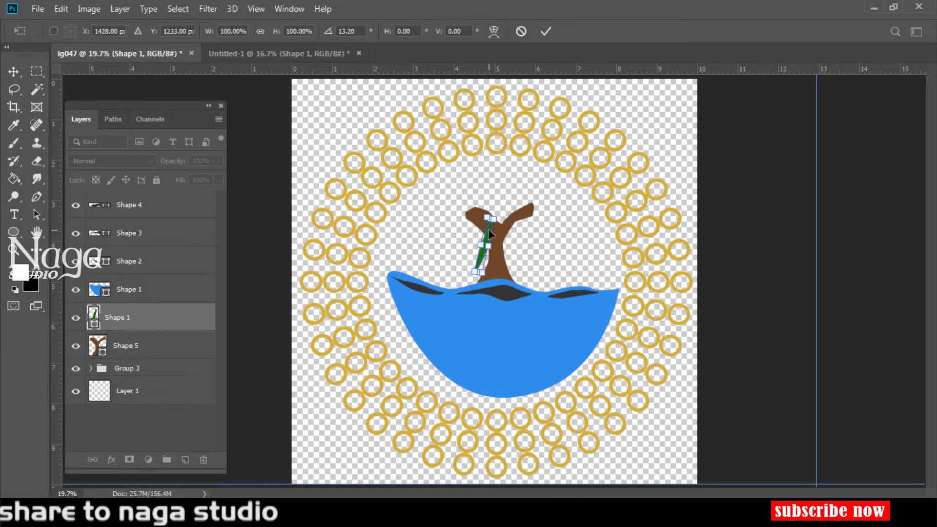
pyautogui.press('Return')
pyautogui.click(508, 262)
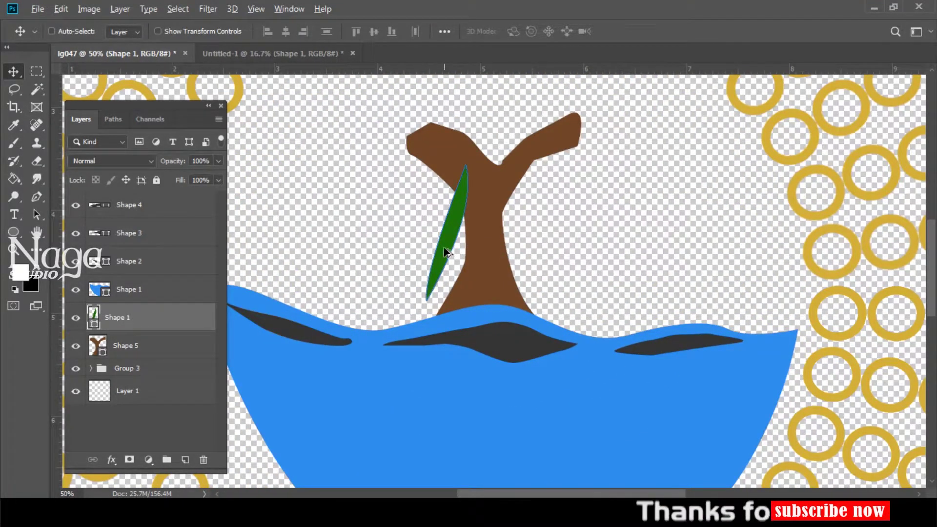
pyautogui.moveTo(447, 252); pyautogui.dragTo(432, 247)
# Rotate and nudge the first leaf copies outward on the left of the trunk.
pyautogui.hotkey('ctrl', 't')
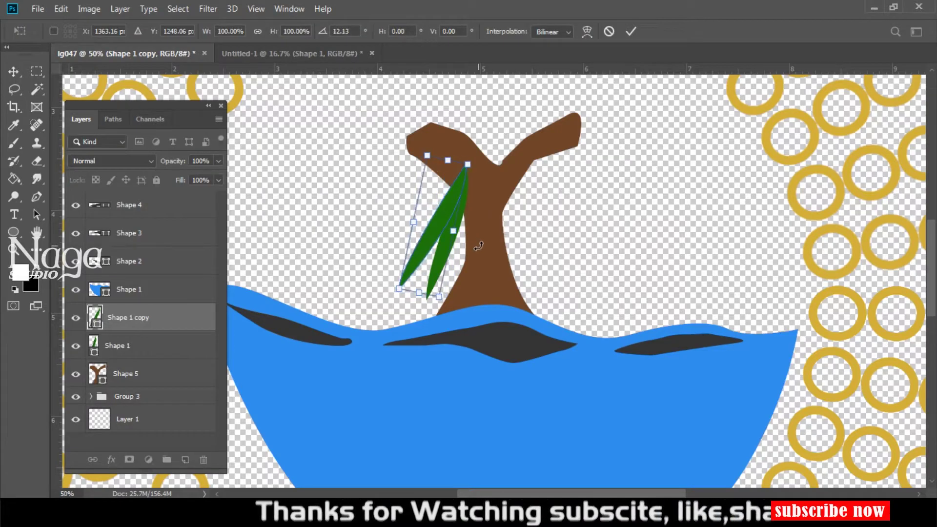
pyautogui.press('Return')
pyautogui.moveTo(439, 222); pyautogui.dragTo(431, 215)
pyautogui.hotkey('ctrl', 'j')
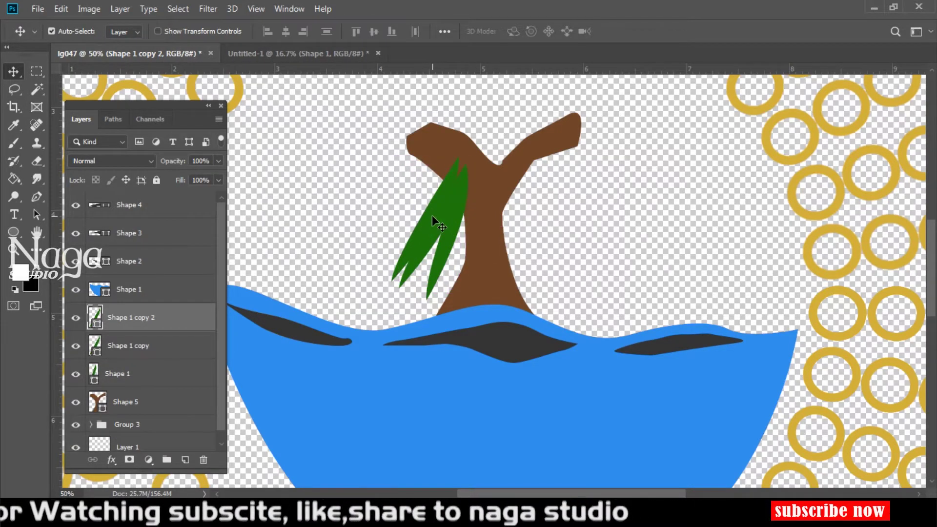
pyautogui.hotkey('ctrl', 't')
pyautogui.moveTo(492, 205); pyautogui.dragTo(492, 216)
pyautogui.press('Return')
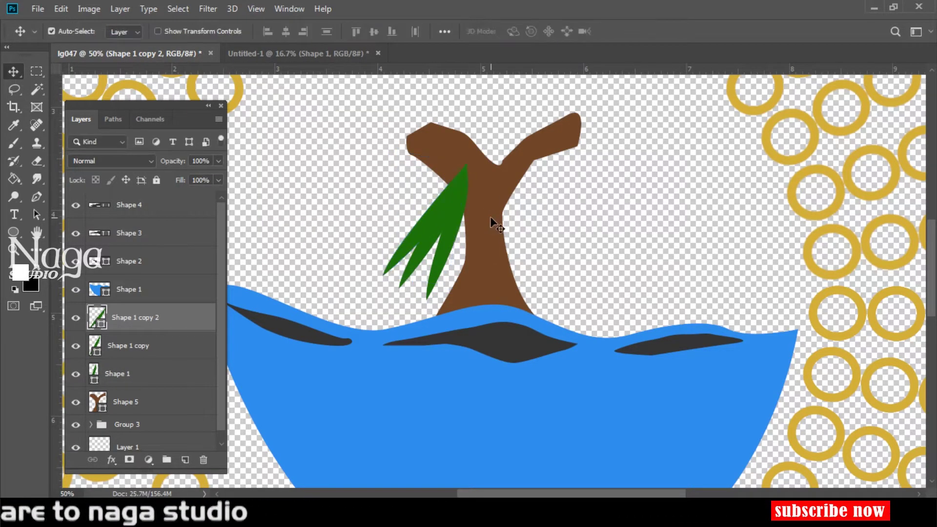
pyautogui.rightClick(419, 234)
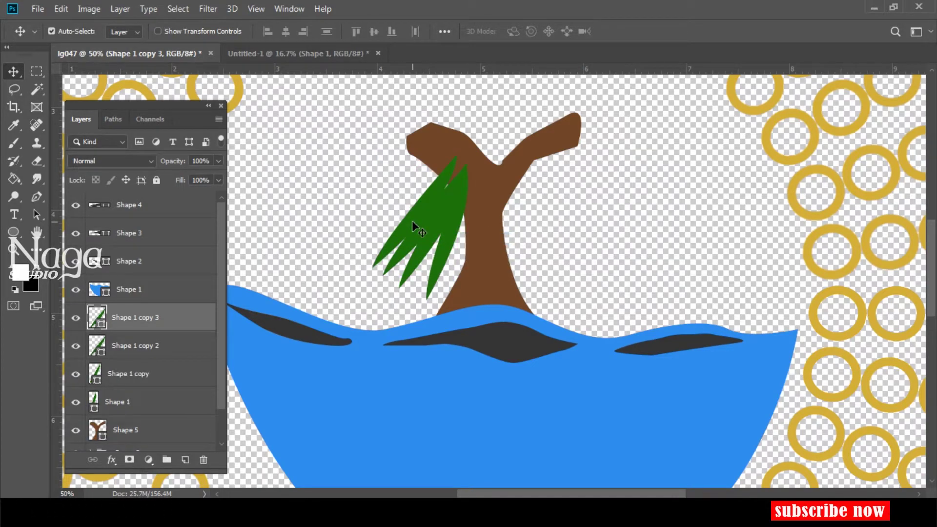
pyautogui.hotkey('ctrl', 't')
pyautogui.moveTo(478, 220); pyautogui.dragTo(494, 217)
pyautogui.press('Return')
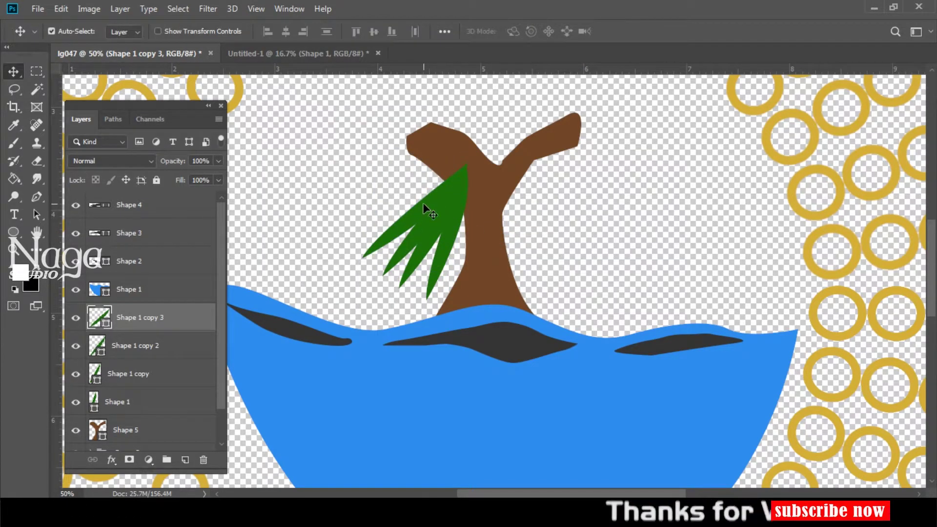
# Duplicate more blades, rotating each further left until one points up-left.
pyautogui.hotkey('ctrl', 'j')
pyautogui.hotkey('ctrl', 't')
pyautogui.moveTo(463, 157); pyautogui.dragTo(495, 222)
pyautogui.press('Return')
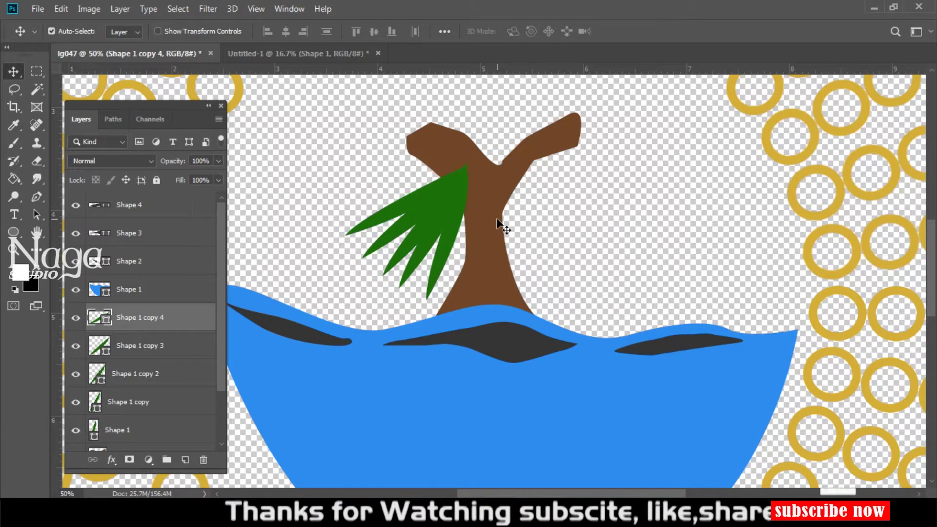
pyautogui.hotkey('ctrl', 'j')
pyautogui.moveTo(439, 204)
pyautogui.mouseDown()
pyautogui.moveTo(437, 192)
pyautogui.moveTo(496, 200)
pyautogui.moveTo(483, 224)
pyautogui.mouseUp()
pyautogui.hotkey('ctrl', 't')
pyautogui.press('Return')
pyautogui.moveTo(416, 193)
pyautogui.mouseDown()
pyautogui.moveTo(408, 165)
pyautogui.moveTo(441, 184)
pyautogui.moveTo(429, 164)
pyautogui.moveTo(447, 183)
pyautogui.moveTo(430, 166)
pyautogui.moveTo(486, 185)
pyautogui.mouseUp()
pyautogui.hotkey('ctrl', 'j')
pyautogui.hotkey('ctrl', 't')
pyautogui.press('Return')
pyautogui.hotkey('ctrl', 'j')
pyautogui.hotkey('ctrl', 't')
pyautogui.press('Return')
# Add more blade copies rotated upward and positioned along the top of the trunk.
pyautogui.hotkey('ctrl', 't')
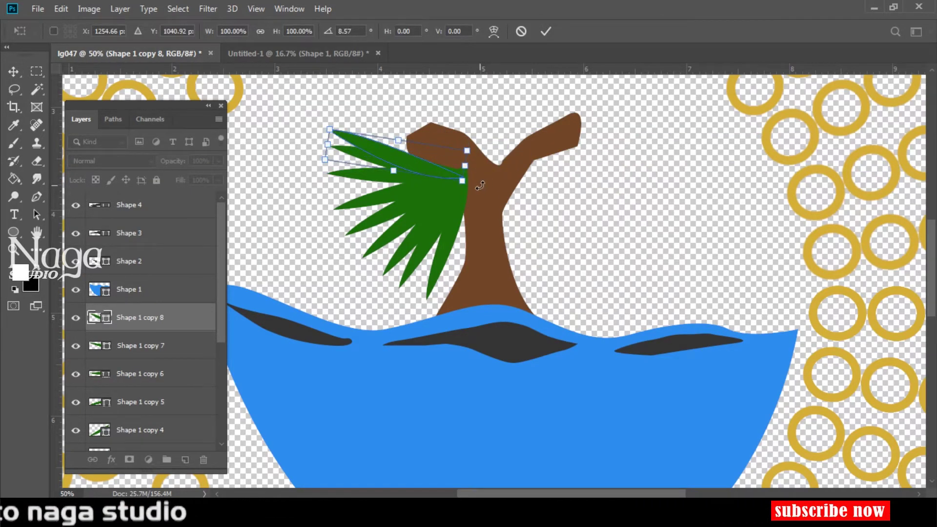
pyautogui.press('Return')
pyautogui.moveTo(431, 154); pyautogui.dragTo(429, 151)
pyautogui.hotkey('ctrl', 't')
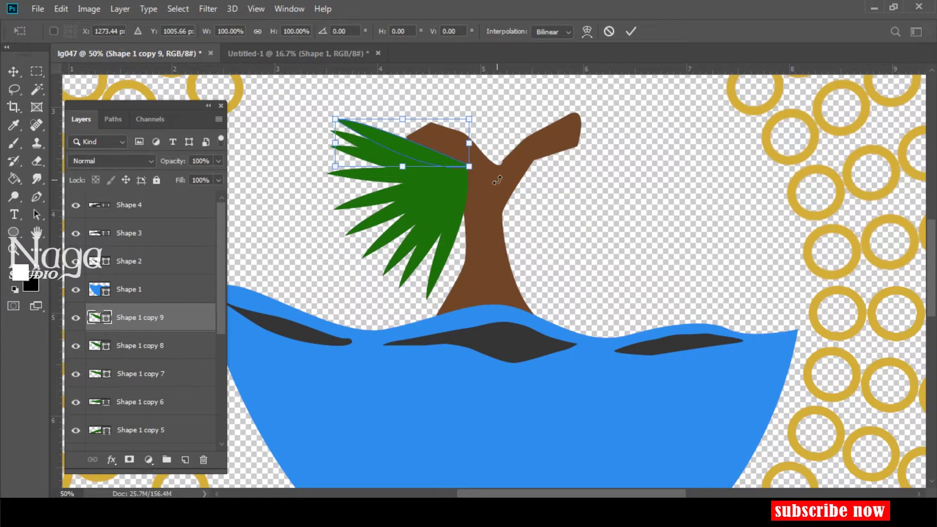
pyautogui.moveTo(483, 163); pyautogui.dragTo(499, 191)
pyautogui.press('Return')
pyautogui.moveTo(429, 149); pyautogui.dragTo(429, 146)
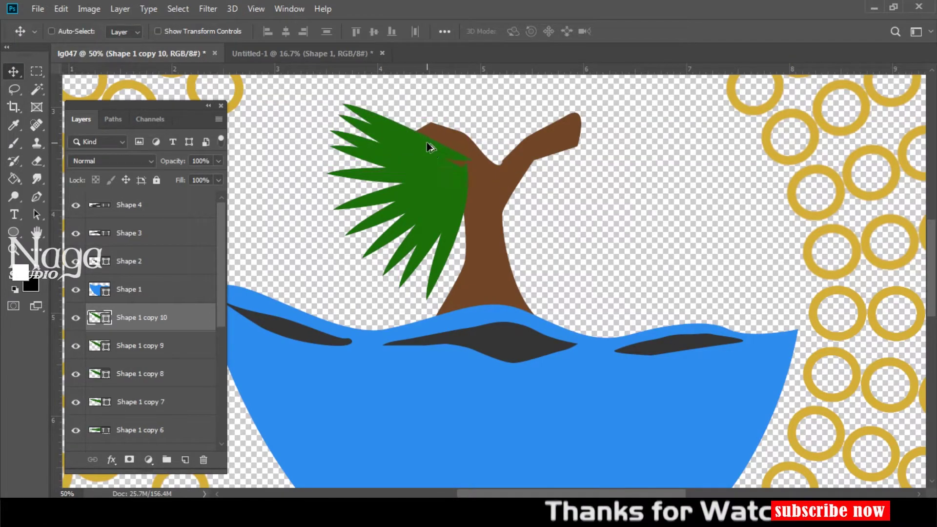
pyautogui.hotkey('ctrl', 't')
pyautogui.moveTo(485, 161); pyautogui.dragTo(493, 174)
pyautogui.press('Return')
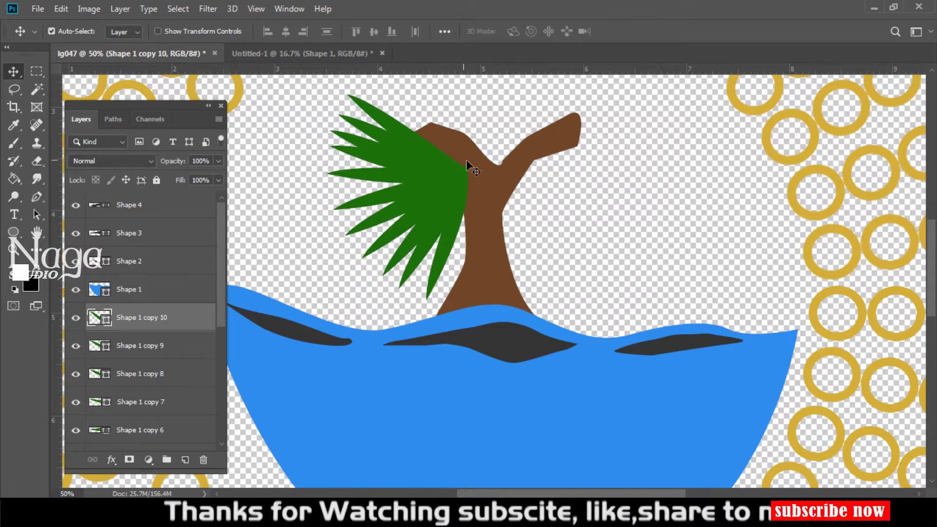
pyautogui.moveTo(439, 147); pyautogui.dragTo(490, 179)
pyautogui.hotkey('ctrl', 't')
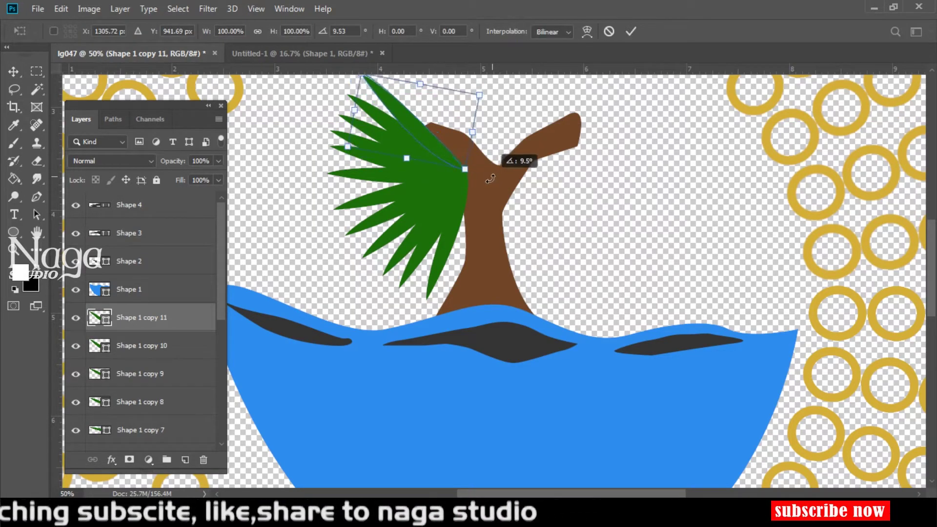
pyautogui.press('Return')
pyautogui.moveTo(436, 141); pyautogui.dragTo(444, 140)
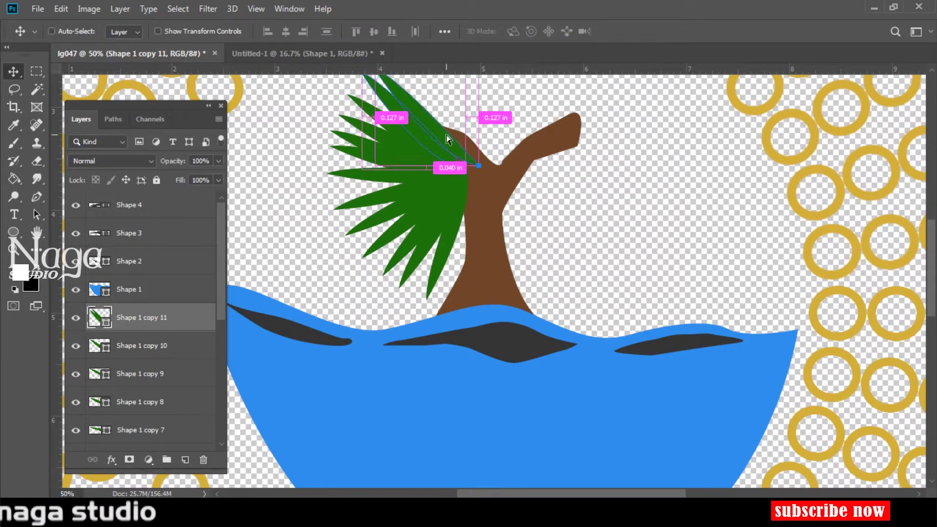
pyautogui.hotkey('ctrl', 't')
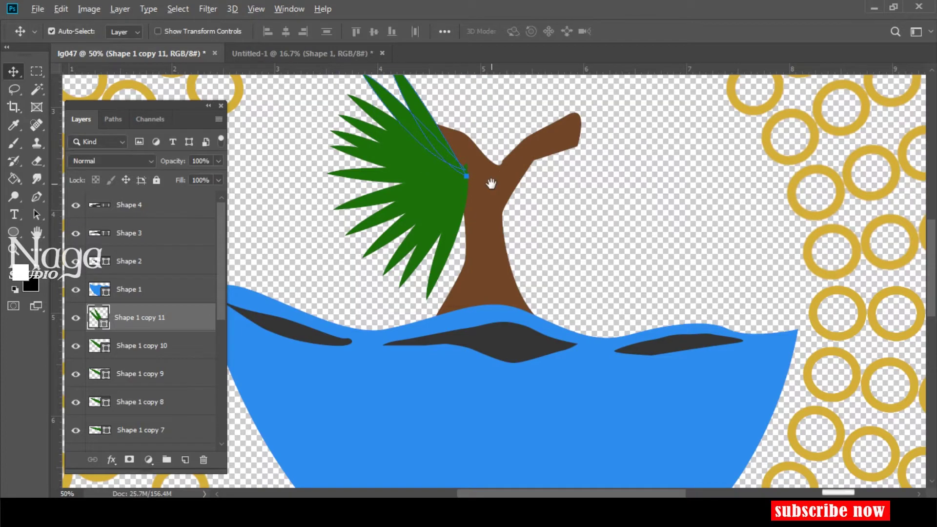
pyautogui.scroll(-1, 490, 182)
pyautogui.rightClick(449, 144)
pyautogui.click(456, 142)
# Duplicate blades with Ctrl+Alt+T, tilting copies upright and then clockwise toward the right.
pyautogui.hotkey('ctrl', 'alt', 't')
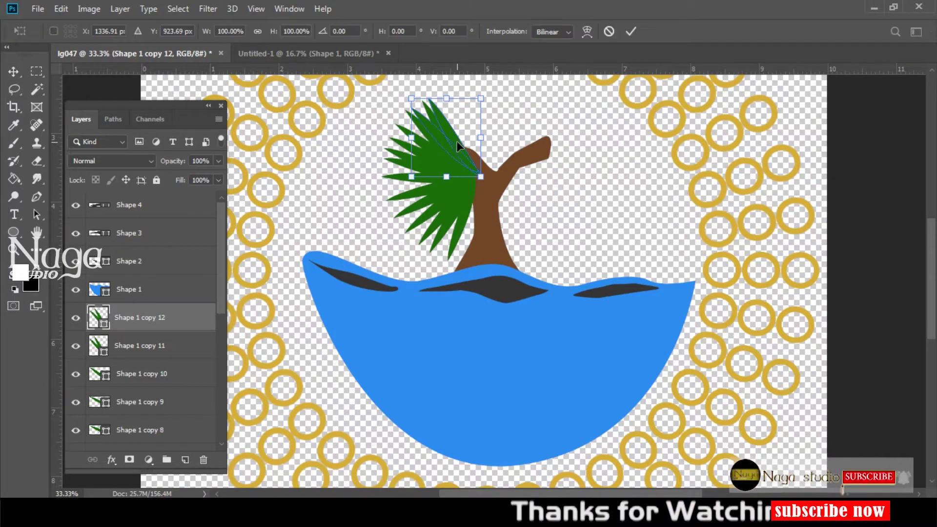
pyautogui.moveTo(507, 146); pyautogui.dragTo(497, 174)
pyautogui.press('Return')
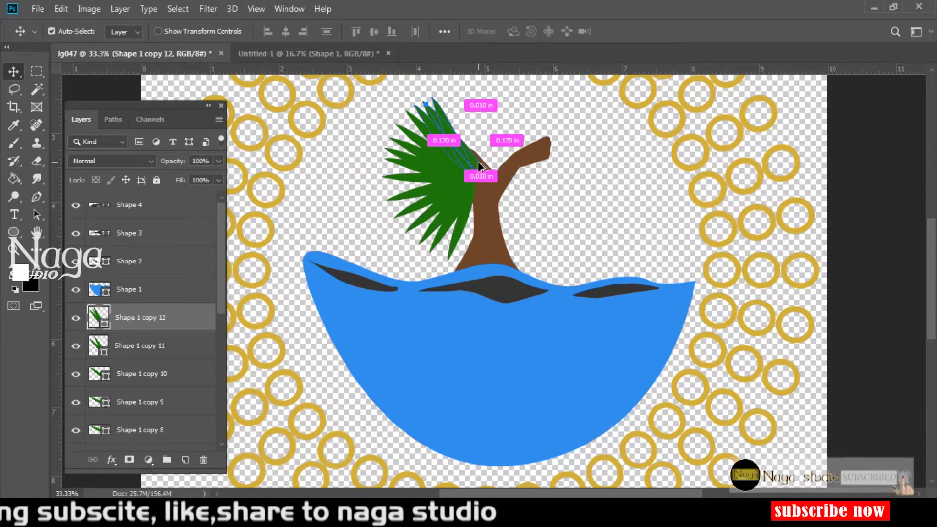
pyautogui.hotkey('ctrl', 'alt', 't')
pyautogui.moveTo(511, 171); pyautogui.dragTo(494, 190)
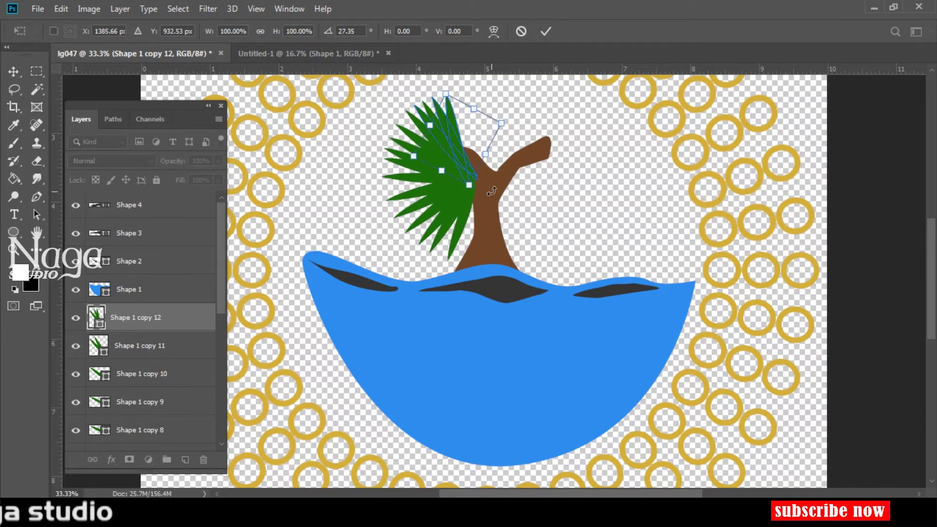
pyautogui.press('Return')
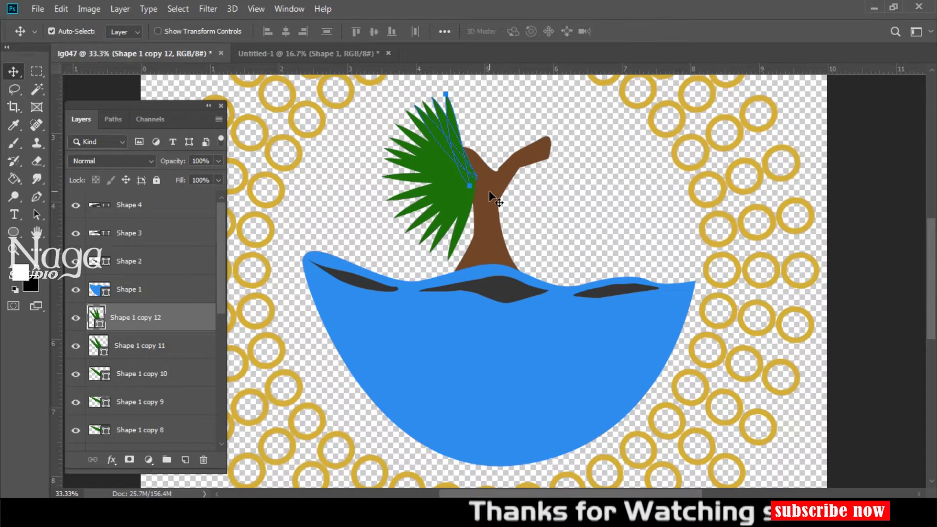
pyautogui.hotkey('ctrl', 'alt', 't')
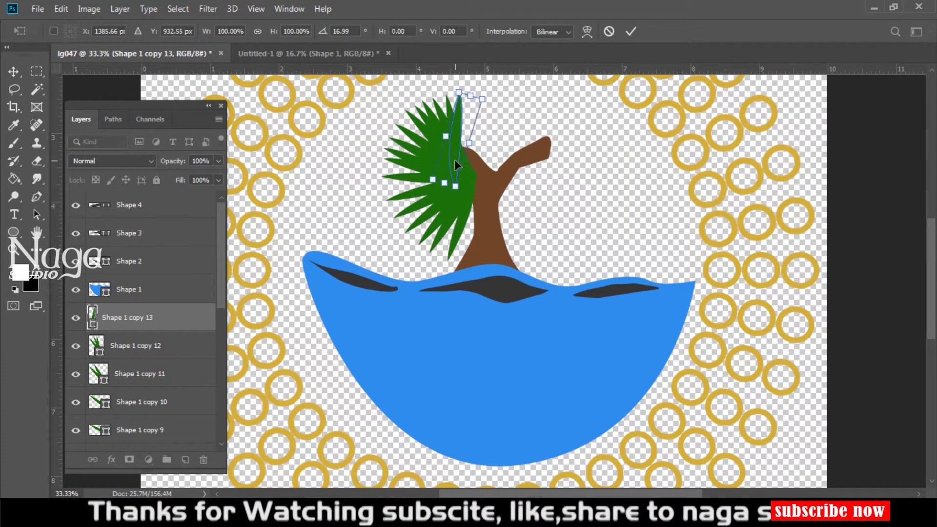
pyautogui.moveTo(452, 159)
pyautogui.mouseDown()
pyautogui.moveTo(500, 152)
pyautogui.moveTo(464, 150)
pyautogui.mouseUp()
pyautogui.press('Return')
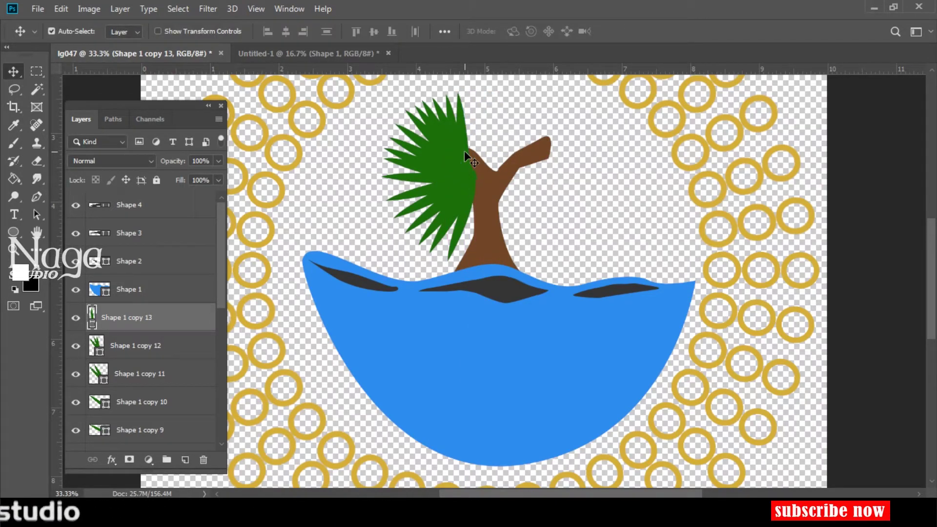
pyautogui.hotkey('ctrl', 'alt', 't')
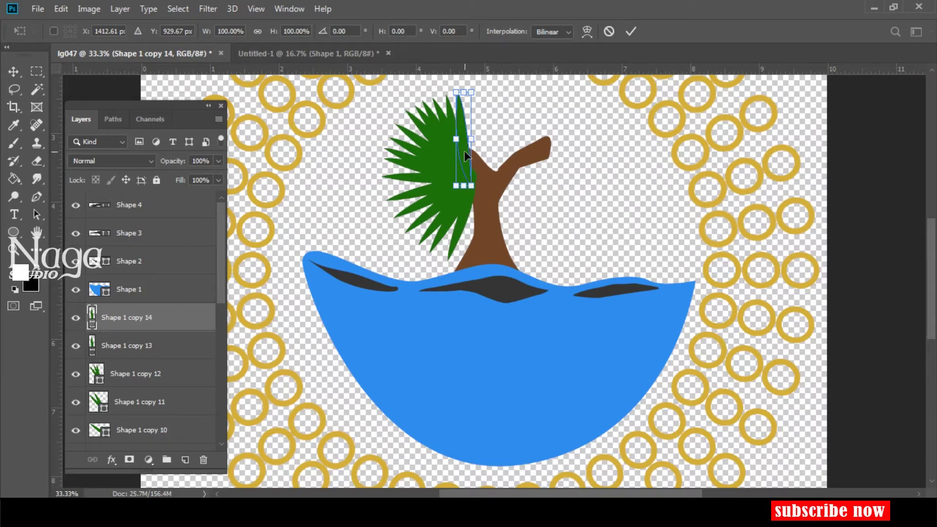
pyautogui.moveTo(487, 158); pyautogui.dragTo(470, 157)
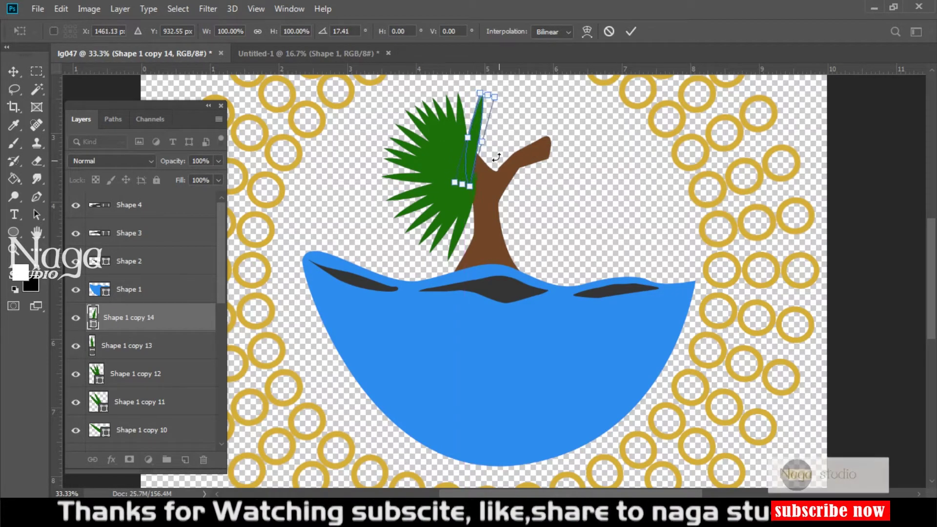
pyautogui.press('Return')
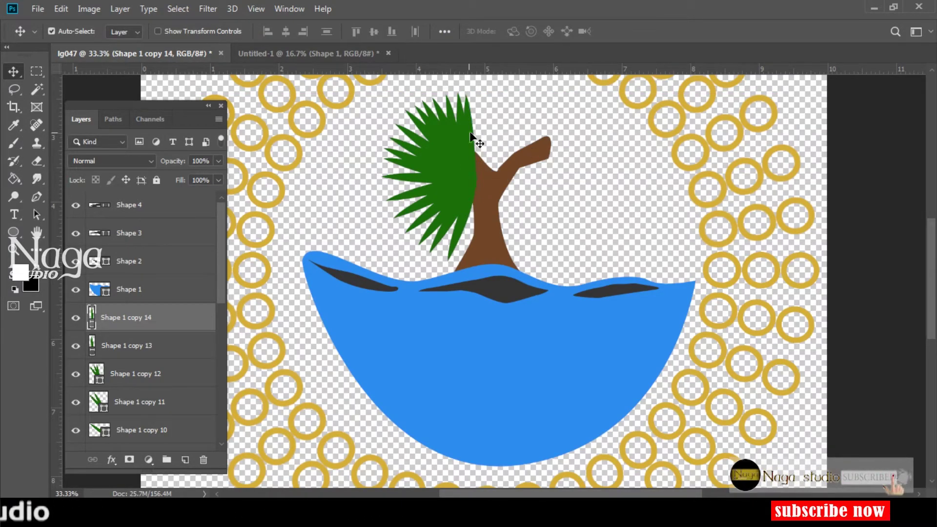
# Add further leaf copies rotated about 17 and 14 degrees outward to fill the fan.
pyautogui.hotkey('ctrl', 'alt', 't')
pyautogui.moveTo(479, 135); pyautogui.dragTo(490, 153)
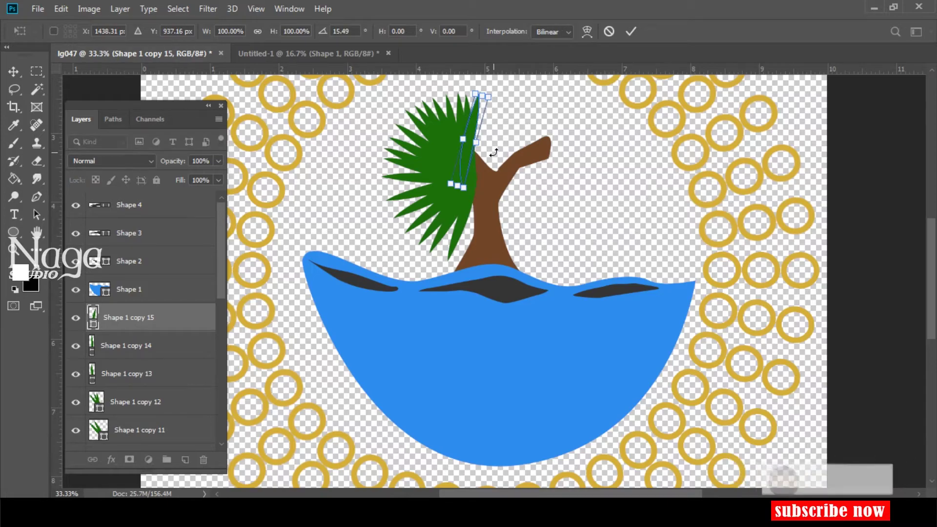
pyautogui.hotkey('ctrl', 't')
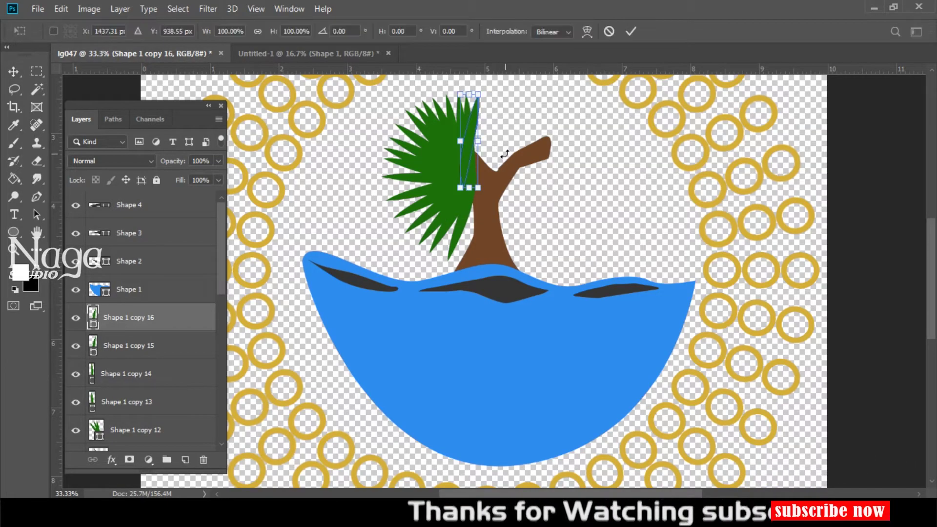
pyautogui.moveTo(494, 155); pyautogui.dragTo(510, 161)
pyautogui.press('Return')
pyautogui.hotkey('ctrl', 'alt', 't')
pyautogui.press('Return')
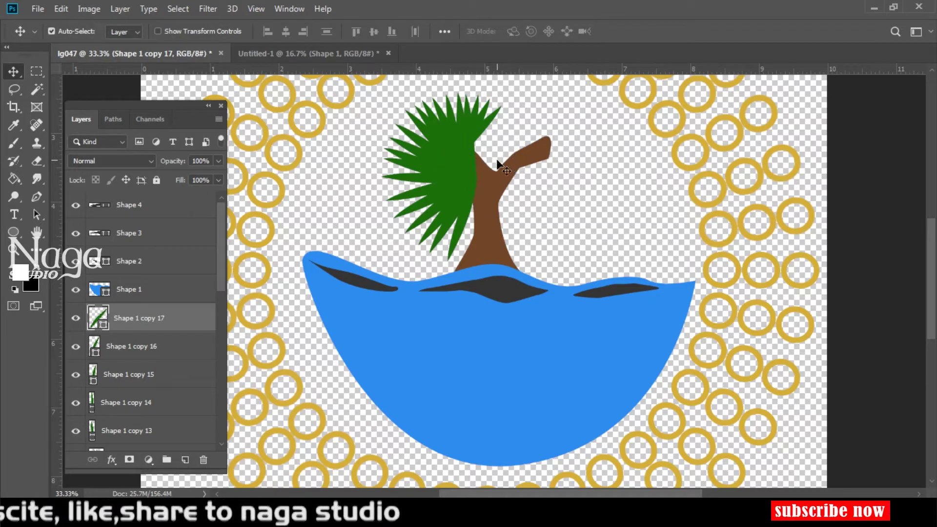
pyautogui.hotkey('ctrl', 'alt', 't')
pyautogui.moveTo(513, 149); pyautogui.dragTo(517, 161)
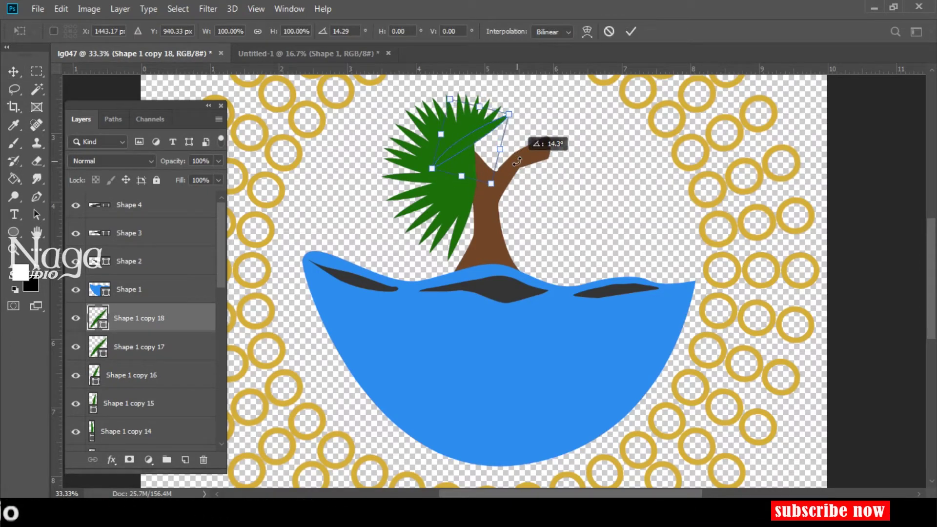
pyautogui.scroll(-3, 224, 295)
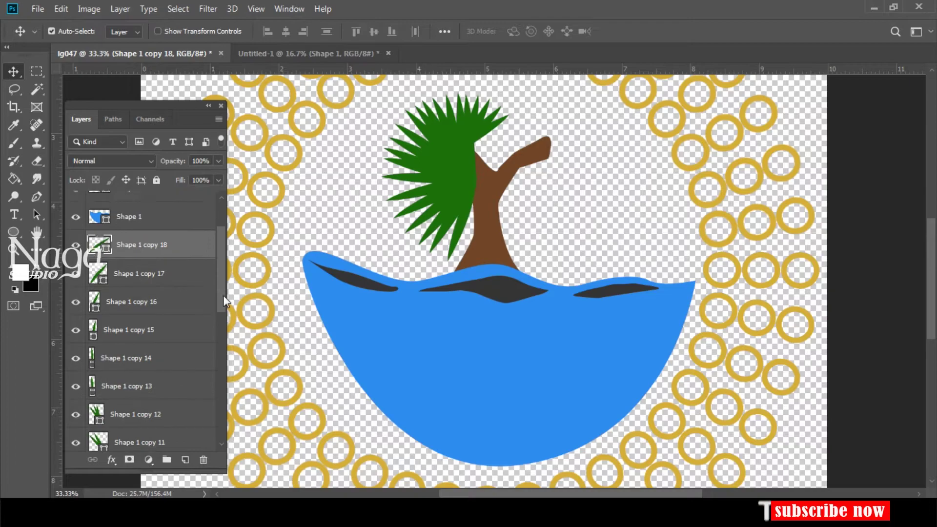
pyautogui.scroll(-5, 223, 295)
# Select all the leaf layers and group them.
pyautogui.scroll(-5, 224, 295)
pyautogui.keyDown('shift'); pyautogui.click(146, 393); pyautogui.keyUp('shift')
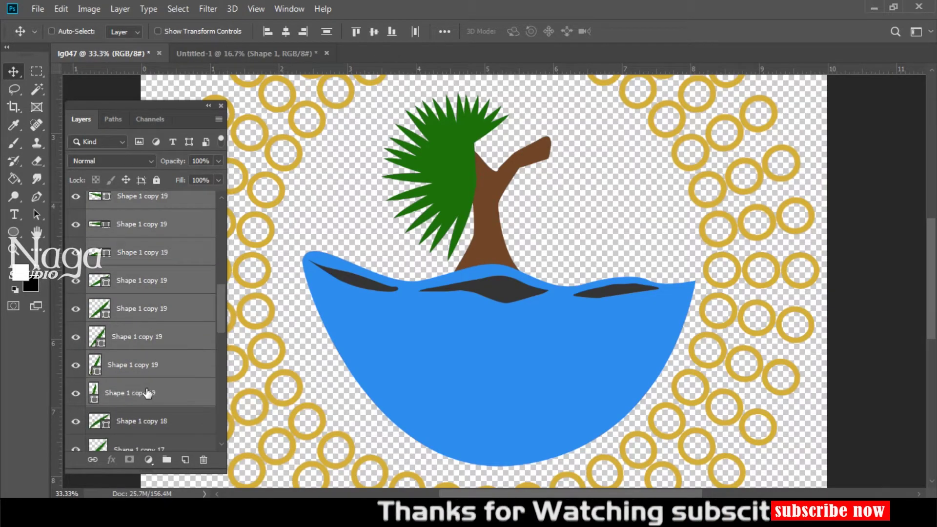
pyautogui.hotkey('ctrl', 'g')
# Rotate a copy of the leaf group 180°, flip it vertically, and place it right of the trunk.
pyautogui.hotkey('ctrl', 't')
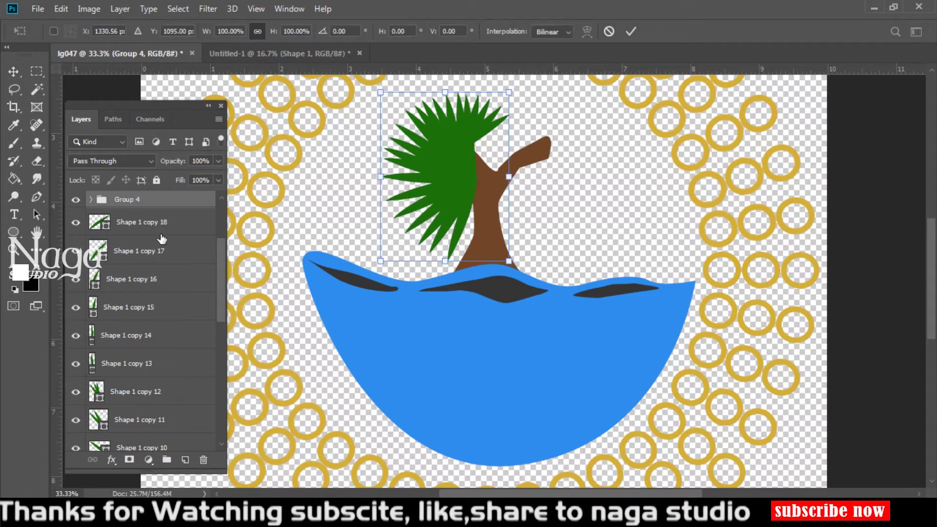
pyautogui.press('Escape')
pyautogui.hotkey('ctrl', 't')
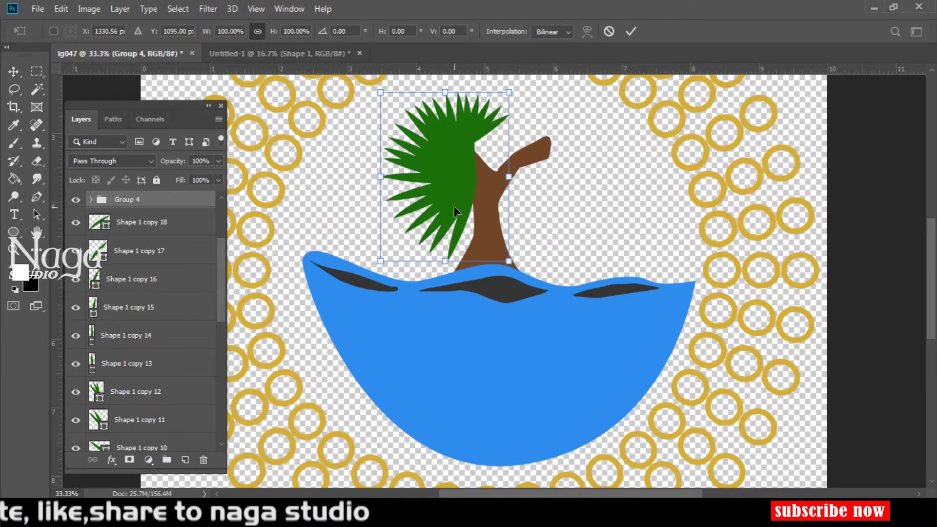
pyautogui.rightClick(454, 206)
pyautogui.click(480, 335)
pyautogui.moveTo(469, 217)
pyautogui.mouseDown()
pyautogui.moveTo(554, 213)
pyautogui.moveTo(550, 188)
pyautogui.mouseUp()
pyautogui.rightClick(554, 213)
pyautogui.click(599, 389)
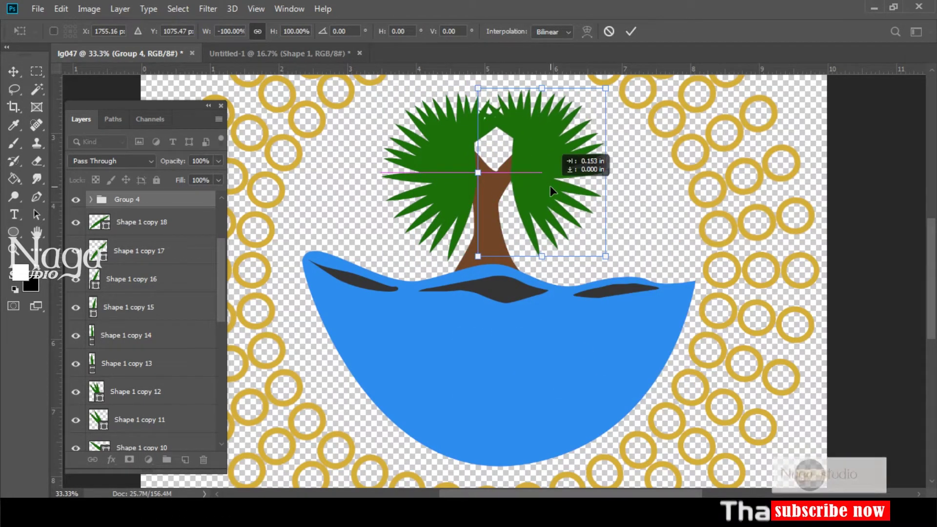
pyautogui.press('Return')
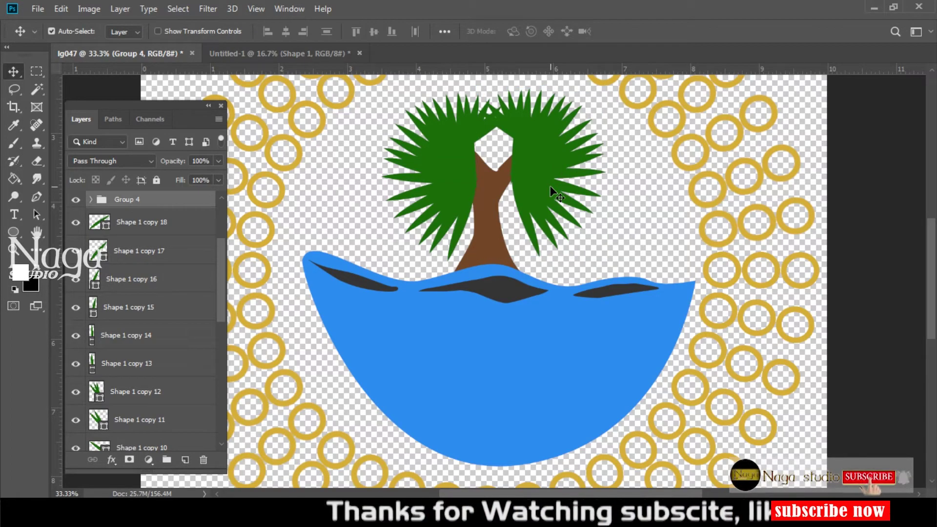
# Add 'sri' text inside the blue bowl.
pyautogui.press('t')
pyautogui.click(416, 369)
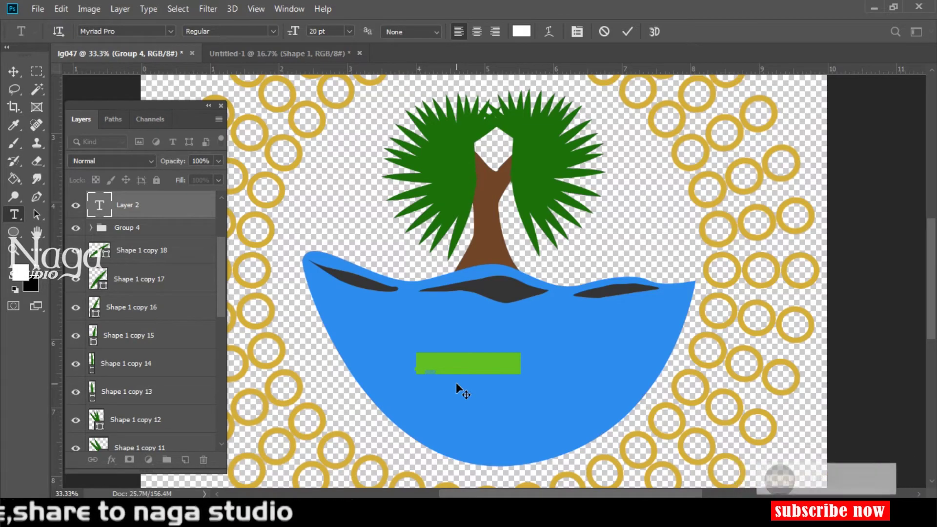
pyautogui.press('BackSpace')
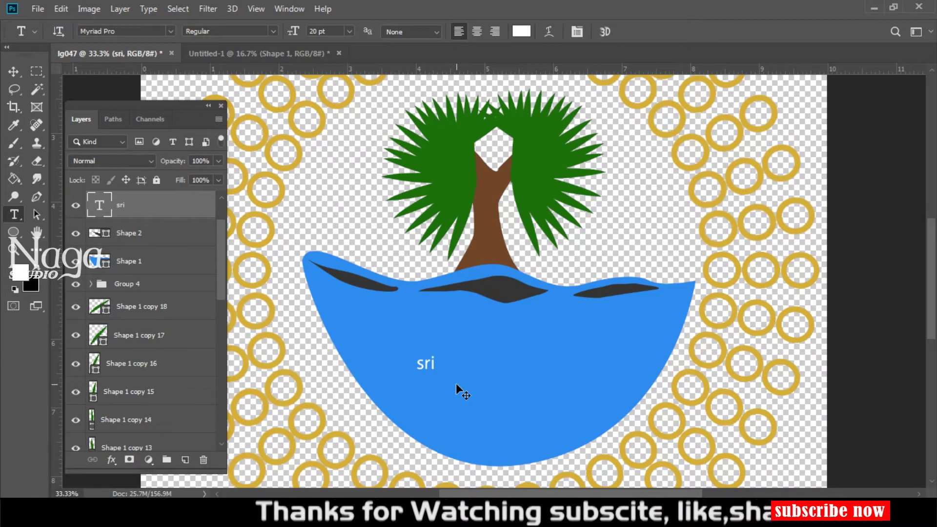
# Enlarge the sri text to about double size and select it with the bowl shapes.
pyautogui.hotkey('ctrl', 't')
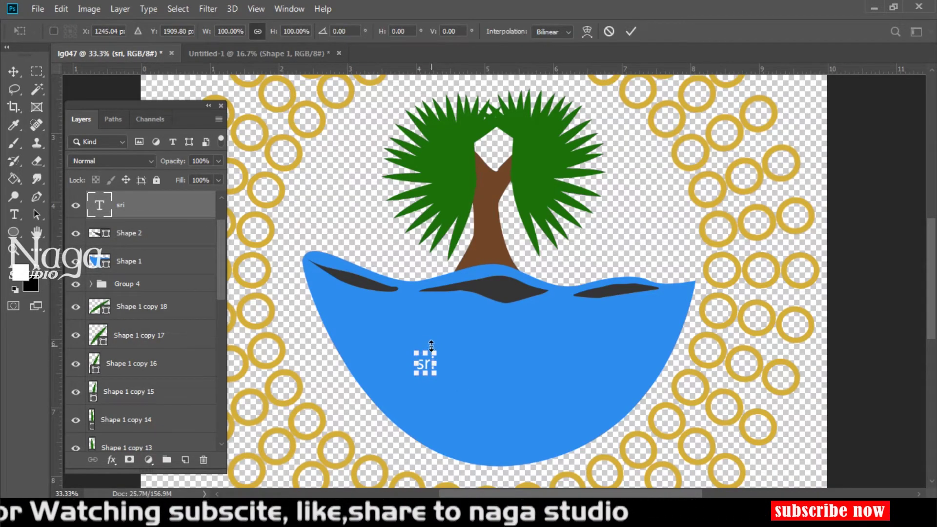
pyautogui.moveTo(439, 351); pyautogui.dragTo(518, 334)
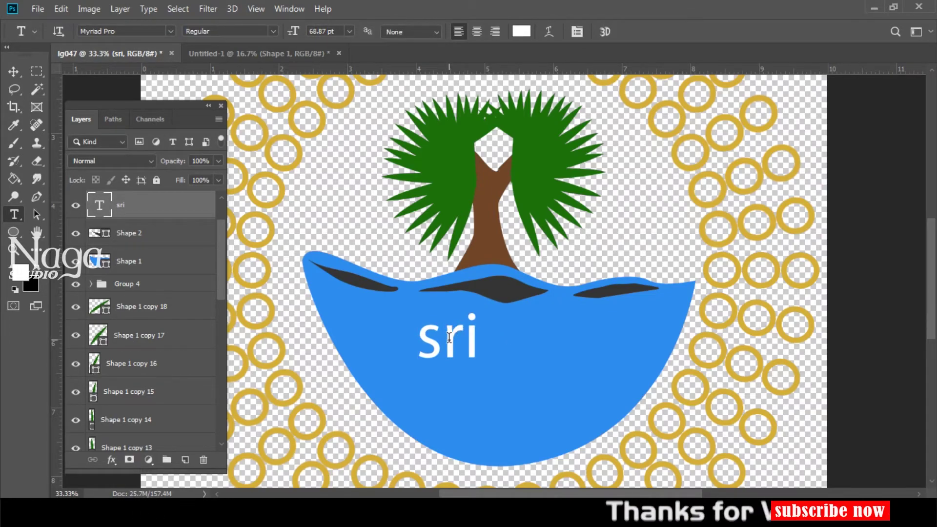
pyautogui.hotkey('ctrl', 't')
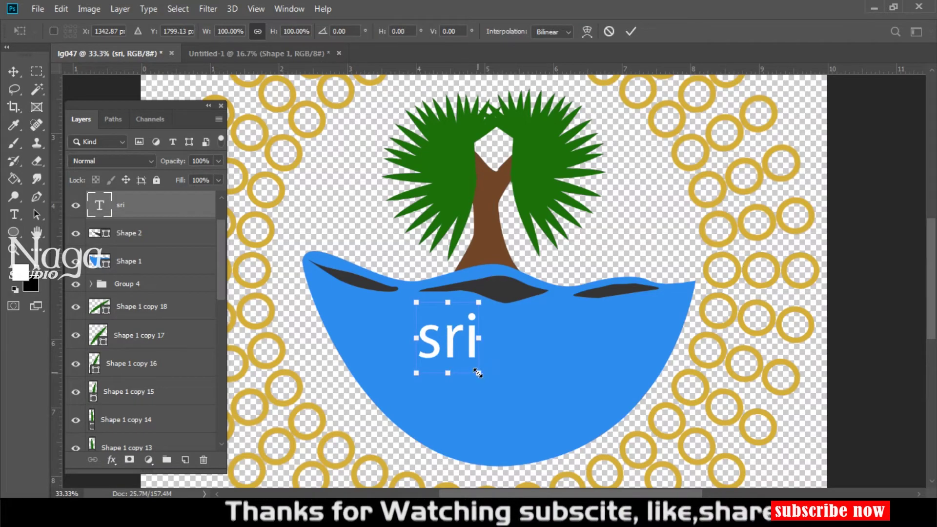
pyautogui.moveTo(481, 379); pyautogui.dragTo(556, 432)
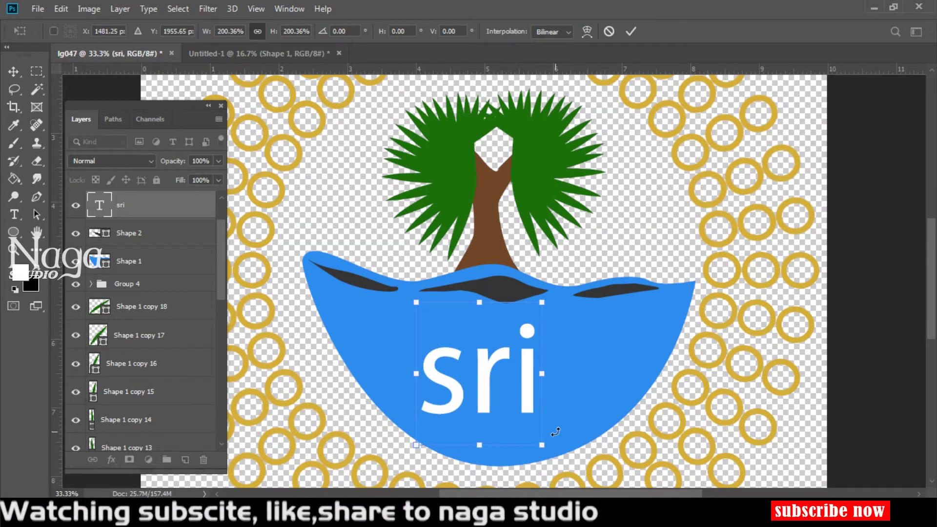
pyautogui.press('Return')
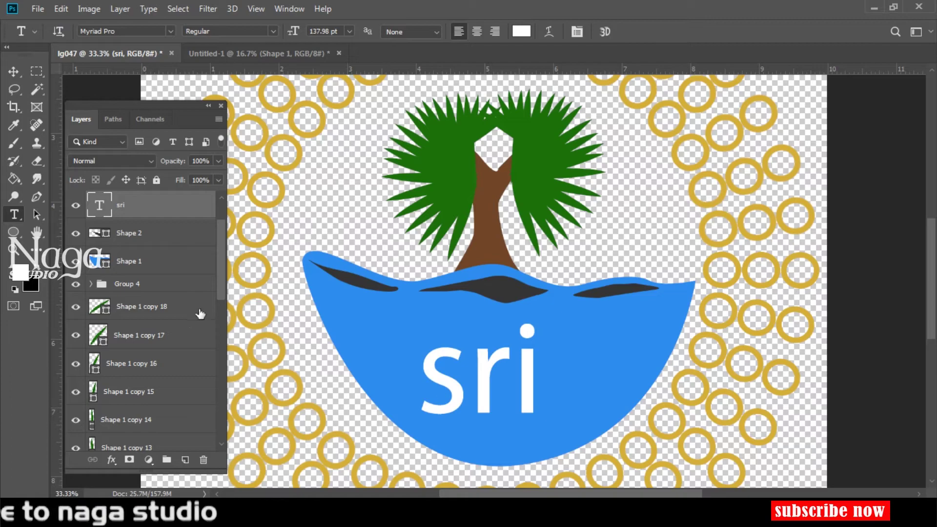
pyautogui.keyDown('shift'); pyautogui.click(146, 261); pyautogui.keyUp('shift')
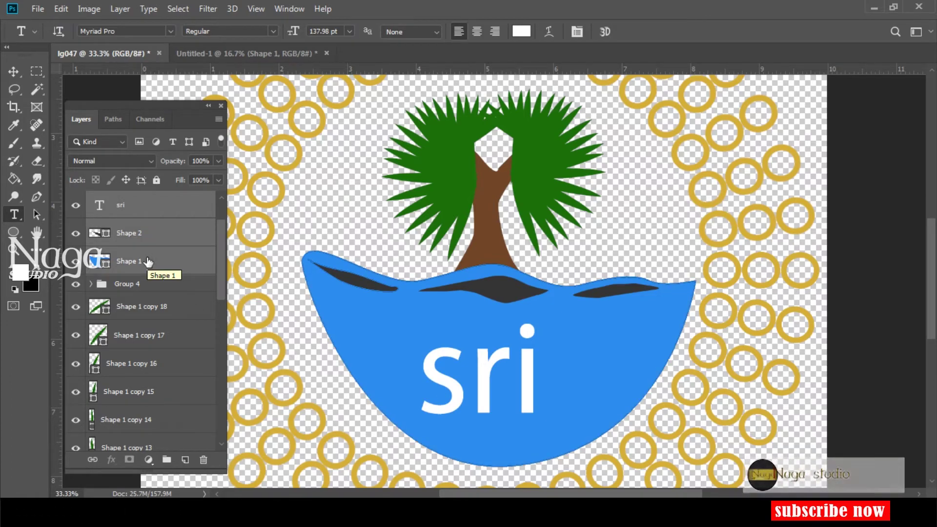
# Merge the sri text into the bowl shapes and Magic Wand the letters out.
pyautogui.hotkey('ctrl', 'e')
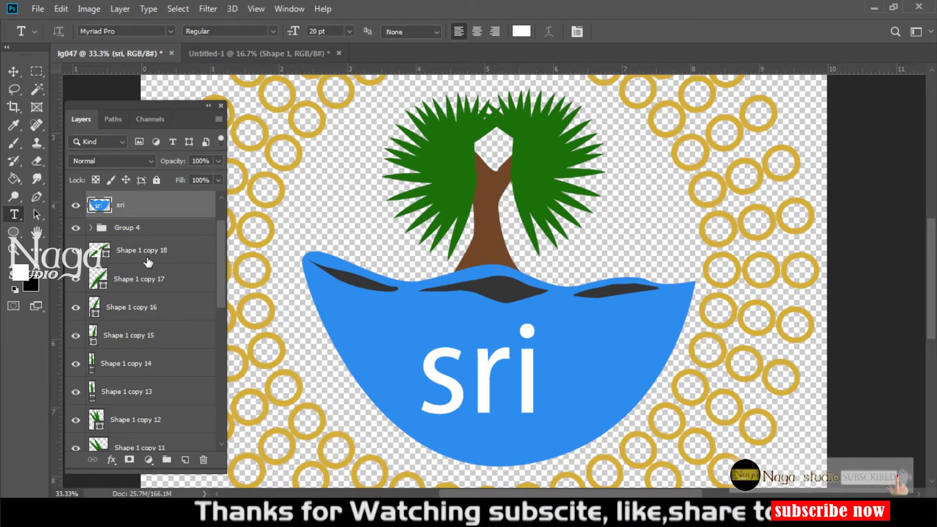
pyautogui.press('w')
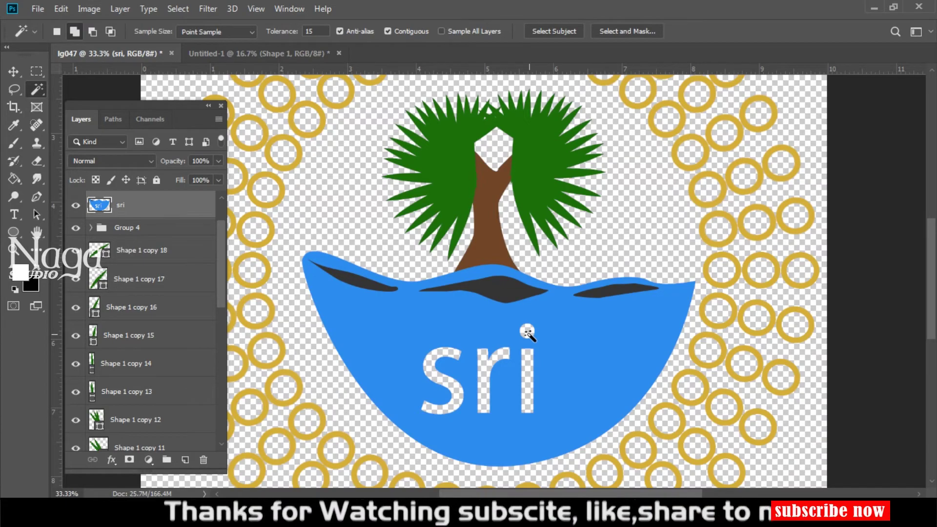
pyautogui.hotkey('ctrl', '0')
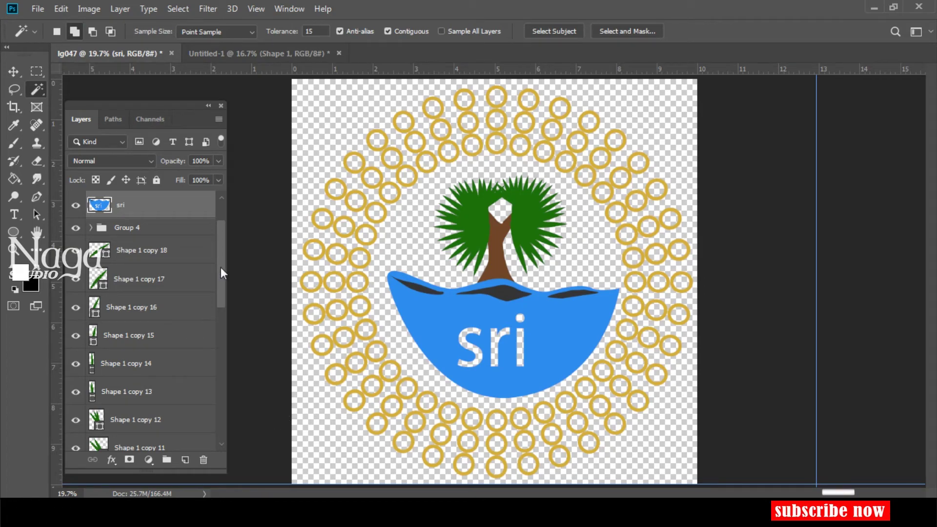
pyautogui.moveTo(221, 271)
pyautogui.mouseDown()
pyautogui.moveTo(228, 233)
pyautogui.moveTo(238, 416)
pyautogui.mouseUp()
# Group every artwork layer from the top shape down to Group 3 into Group 5.
pyautogui.click(149, 213)
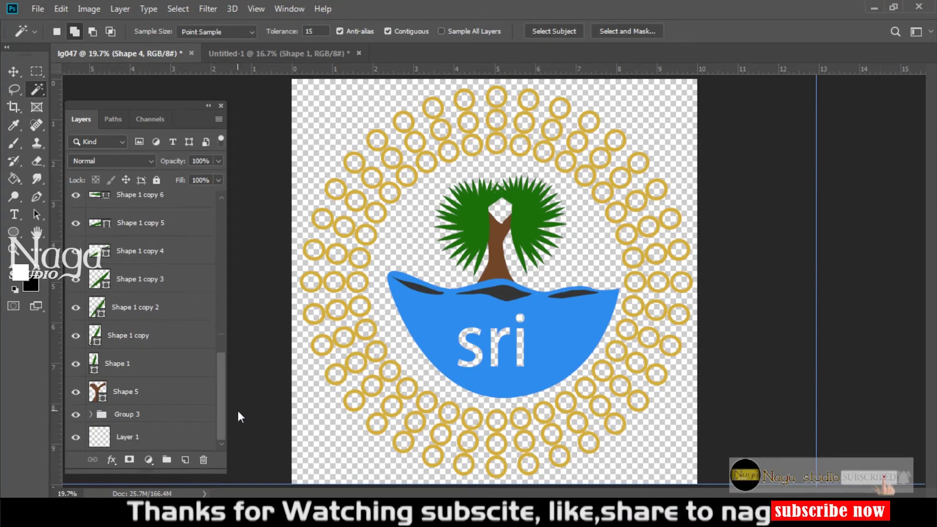
pyautogui.keyDown('shift'); pyautogui.click(141, 415); pyautogui.keyUp('shift')
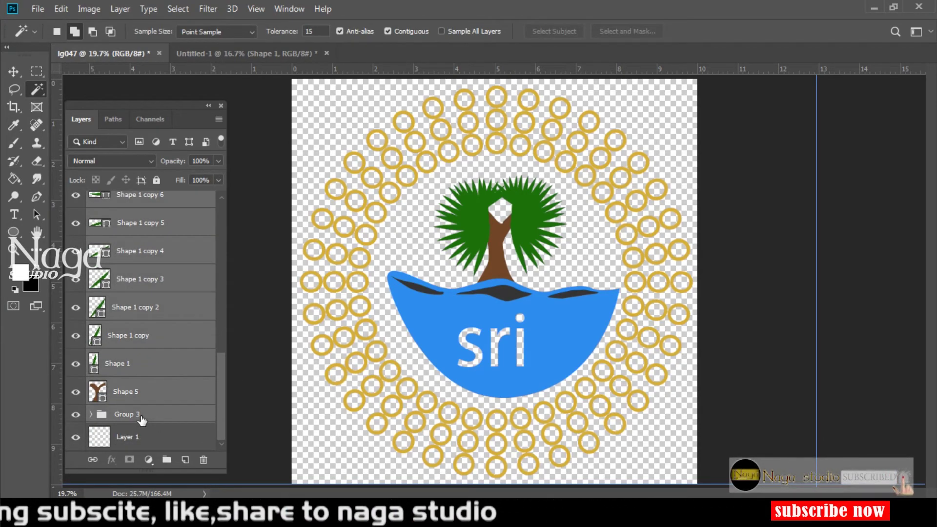
pyautogui.hotkey('ctrl', 'g')
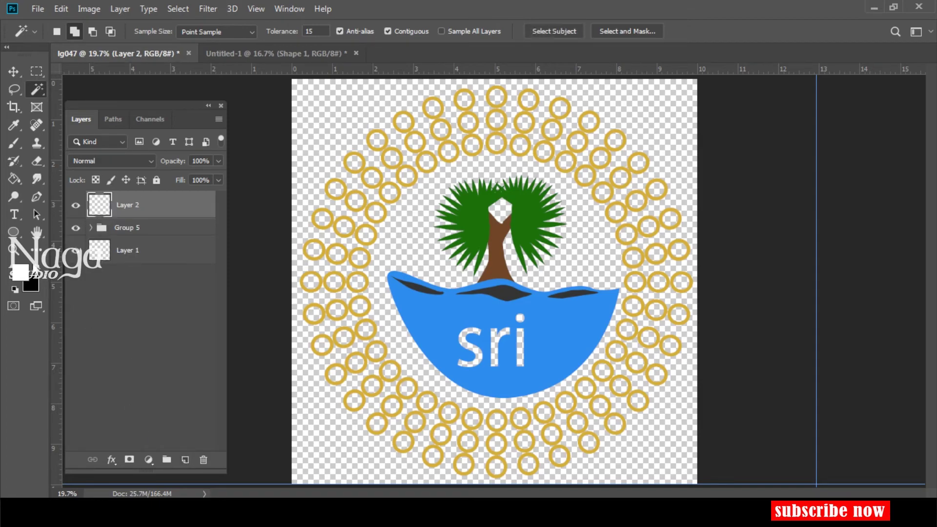
# Set the foreground colour to white.
pyautogui.click(17, 274)
pyautogui.click(685, 333)
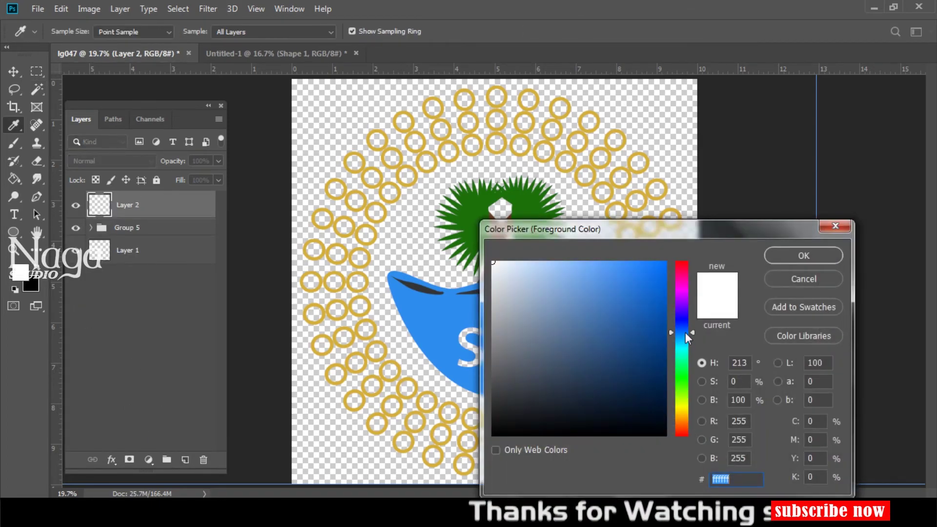
pyautogui.click(680, 346)
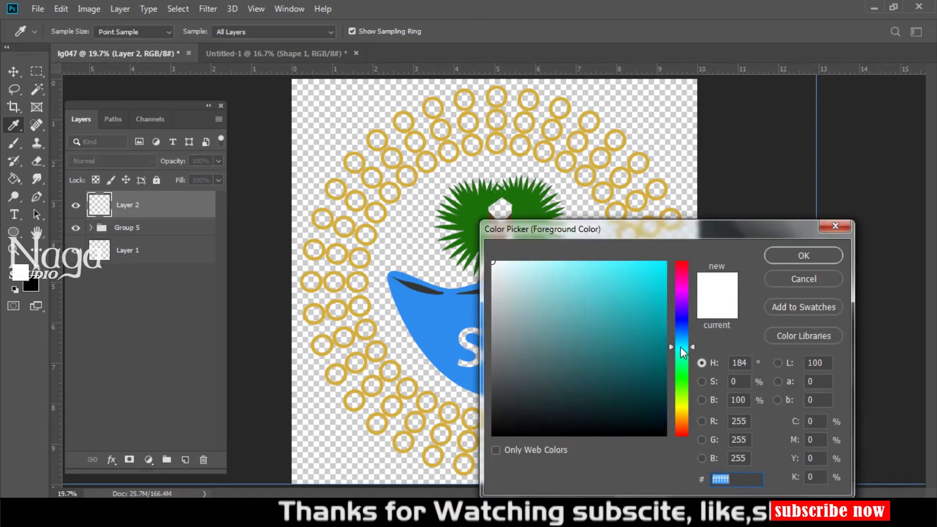
pyautogui.click(685, 289)
pyautogui.click(780, 256)
# Move Layer 2 beneath Group 5 and fill it white with the Paint Bucket.
pyautogui.press('w')
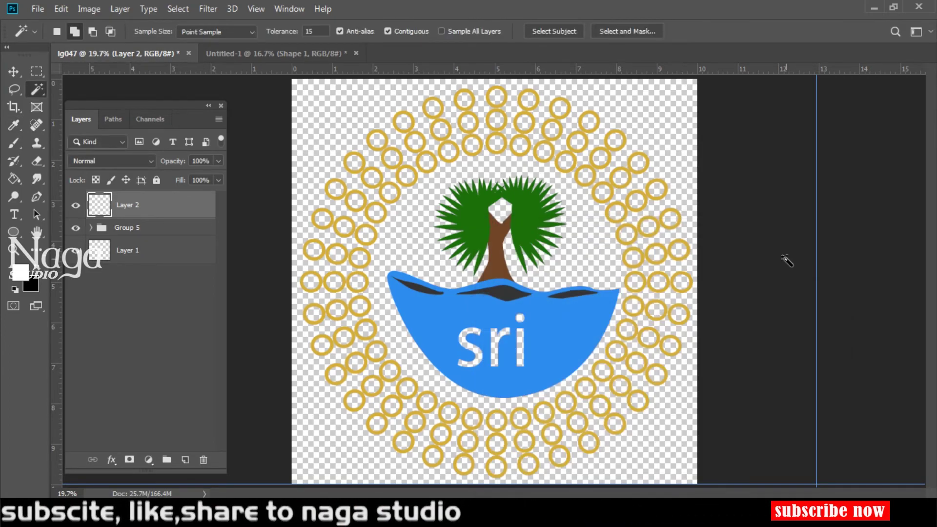
pyautogui.press('g')
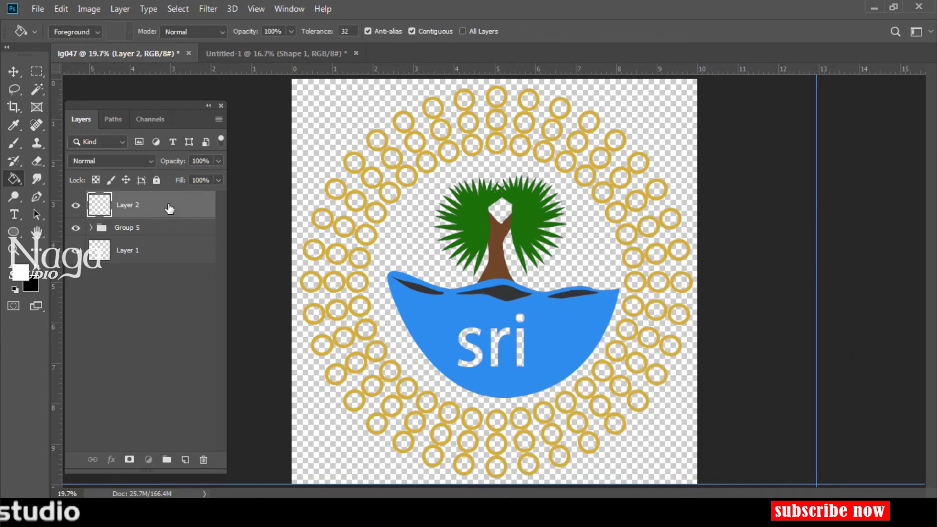
pyautogui.press('Delete')
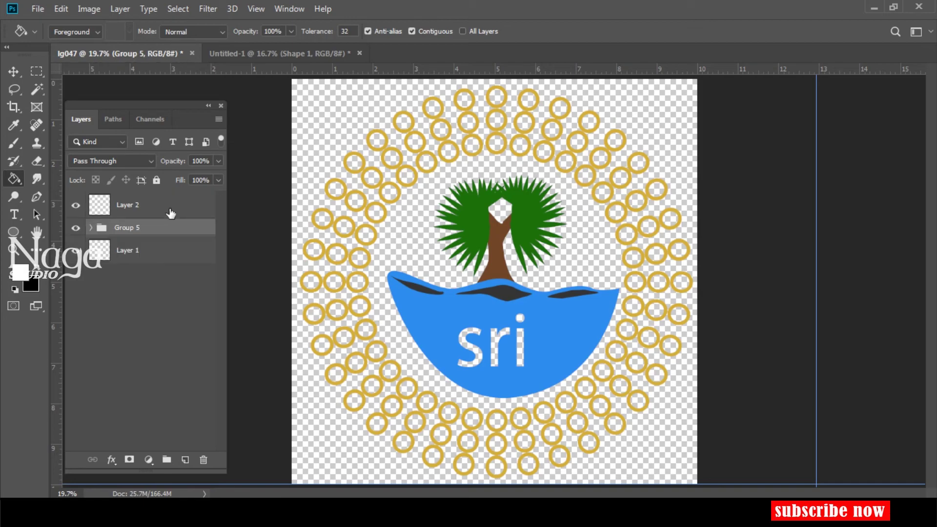
pyautogui.moveTo(166, 208); pyautogui.dragTo(173, 239)
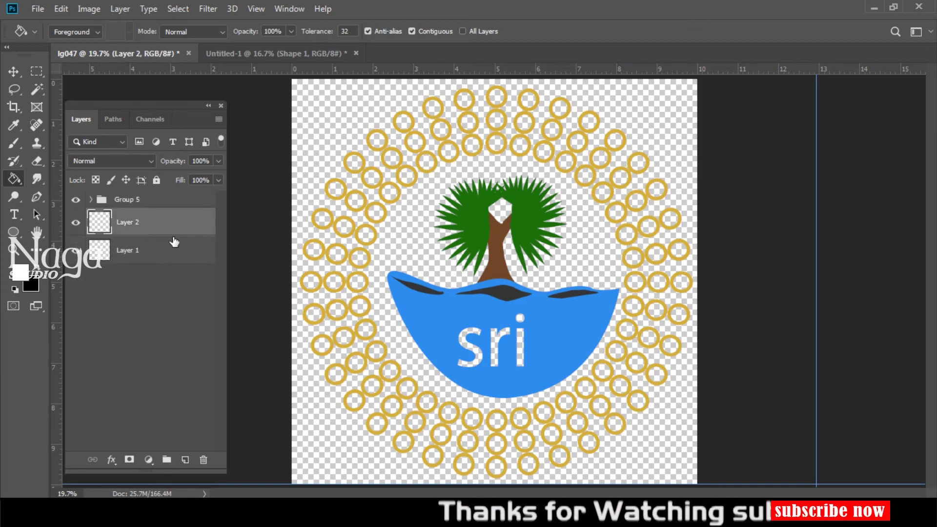
pyautogui.click(296, 403)
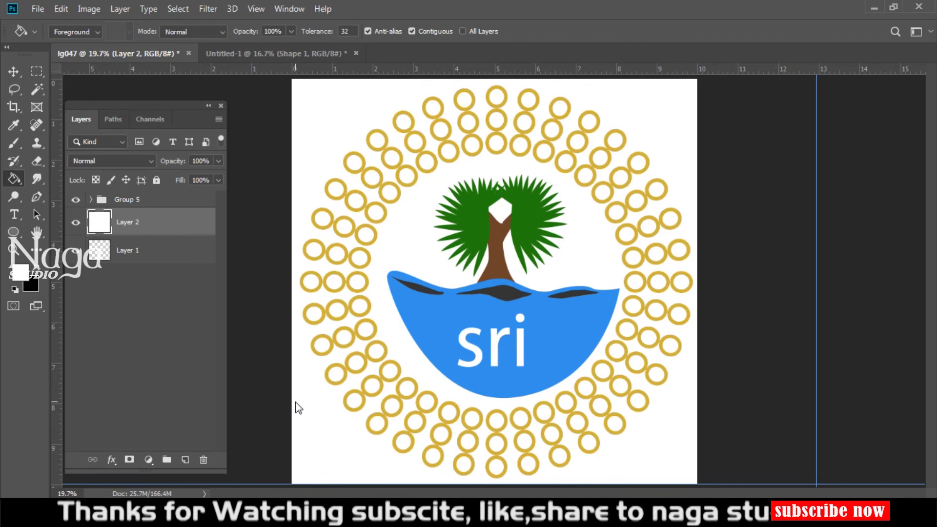